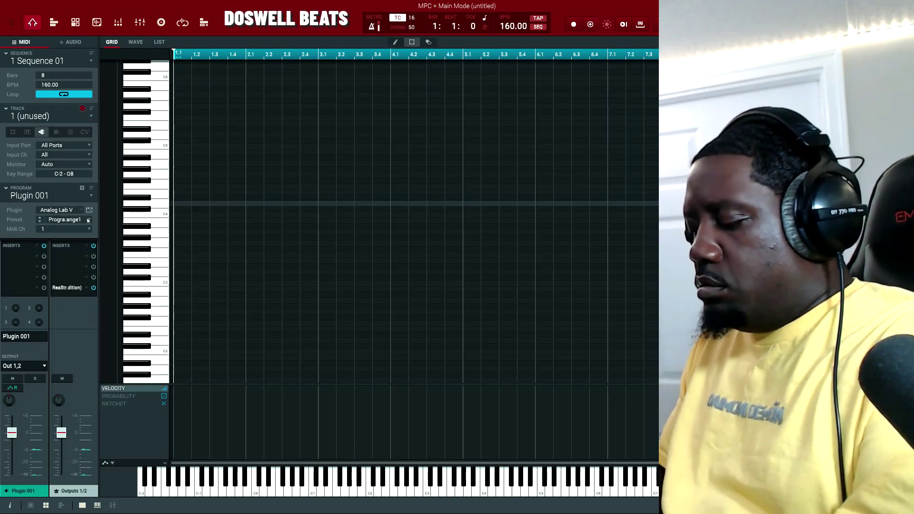
- Start the sequence playing and raise the second-lowest note of each of the four chords by one octave
key(space)
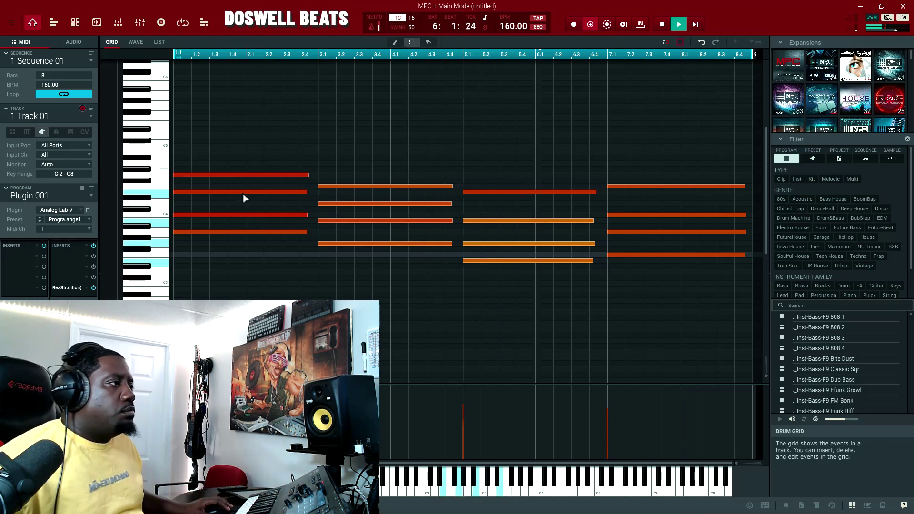
click(280, 215)
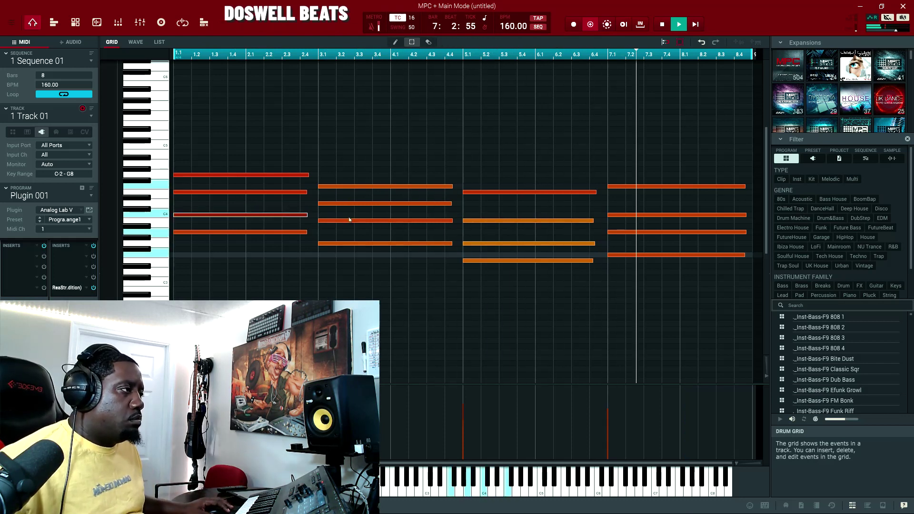
shift+click(365, 220)
shift+click(508, 243)
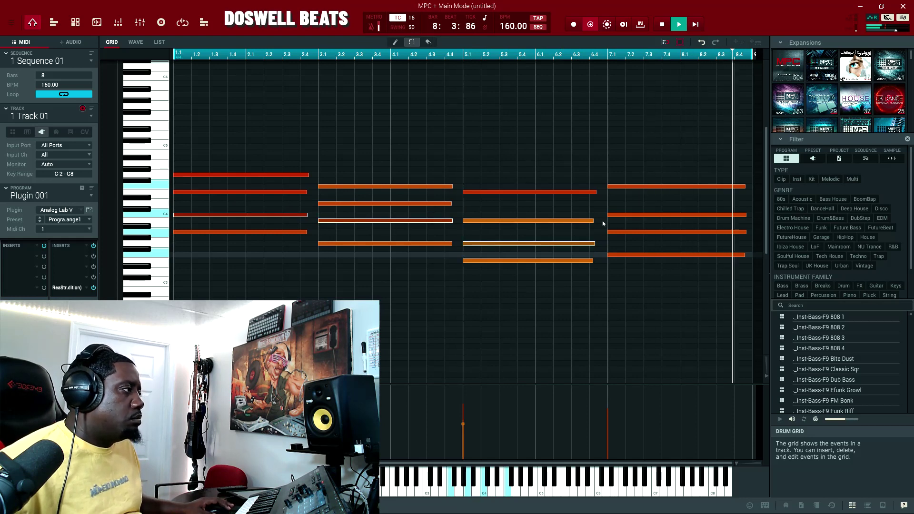
key(shift+Up)
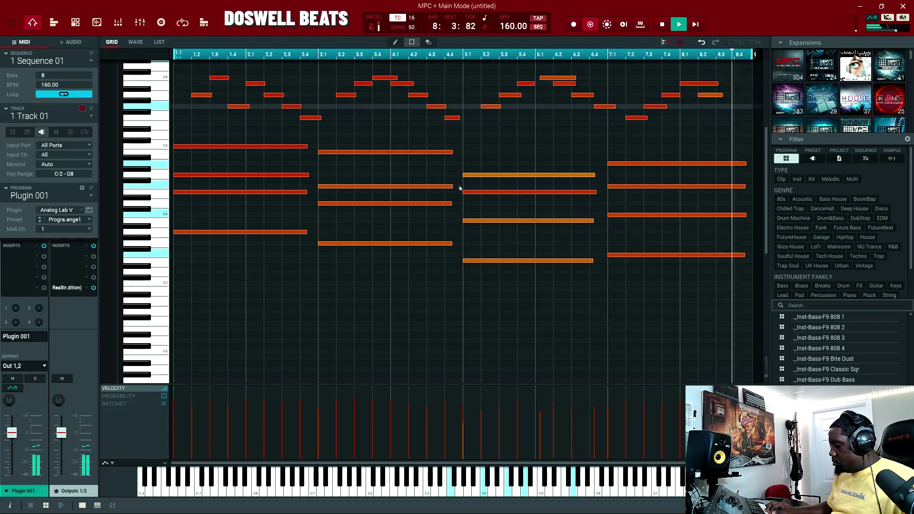
- Duplicate the lowest note of each chord one octave lower and play the sequence from the start
key(space)
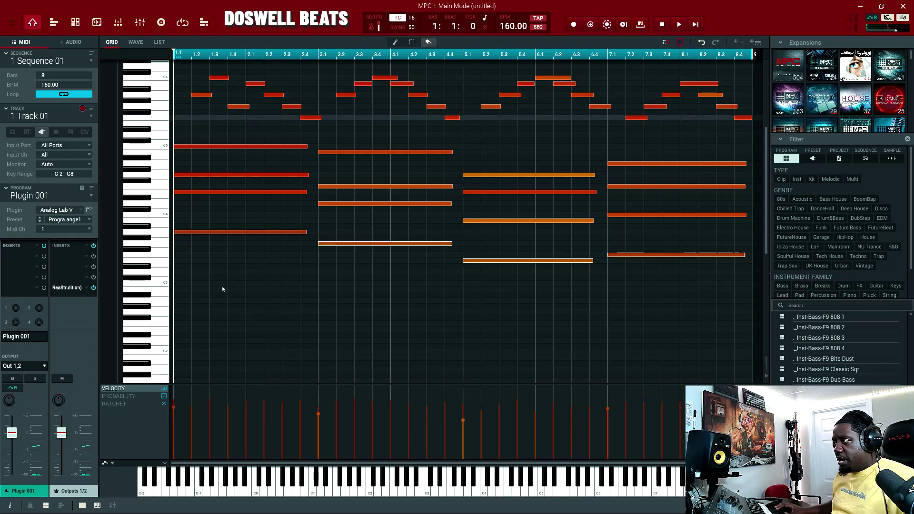
key(shift+Down)
key(space)
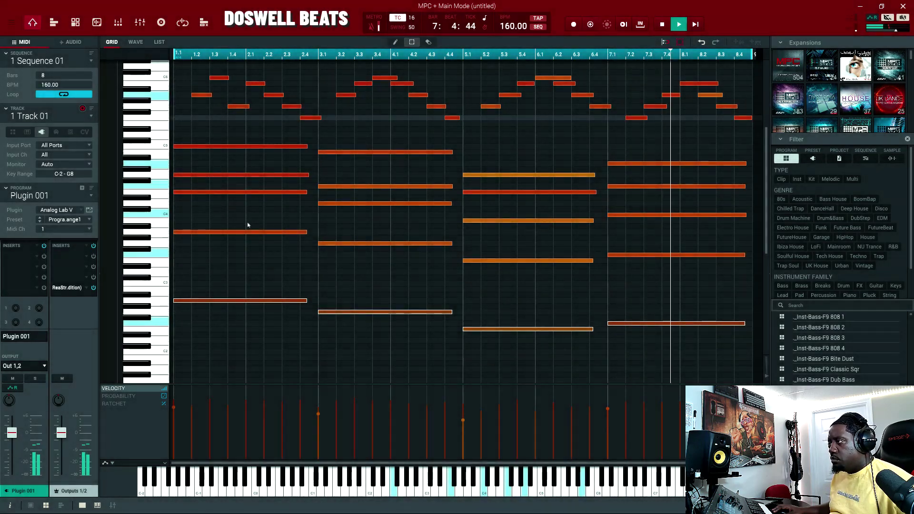
- Shorten the second-highest note of each chord to just under two beats and shift these notes half a beat later
click(240, 176)
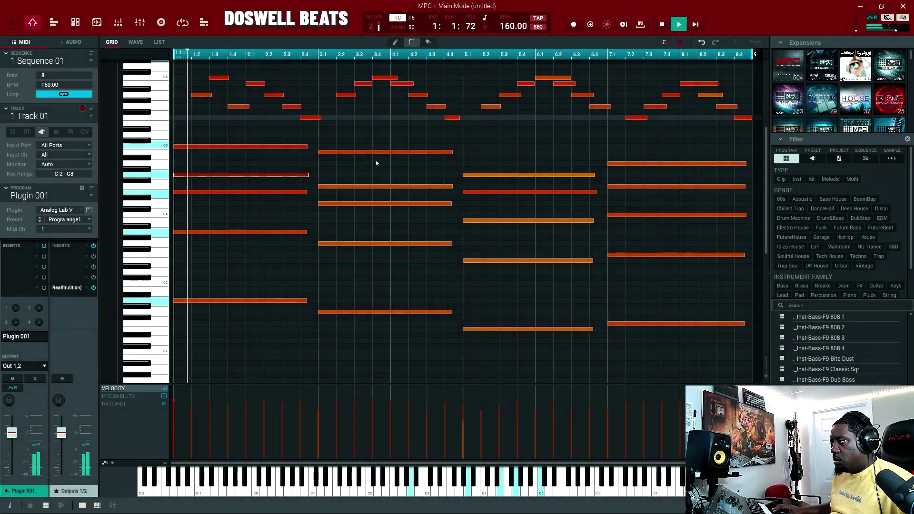
shift+click(376, 187)
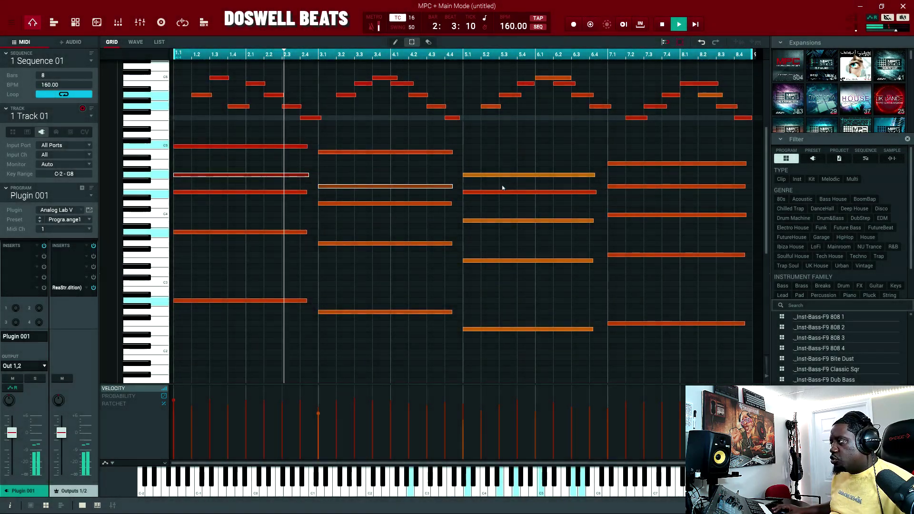
shift+click(500, 192)
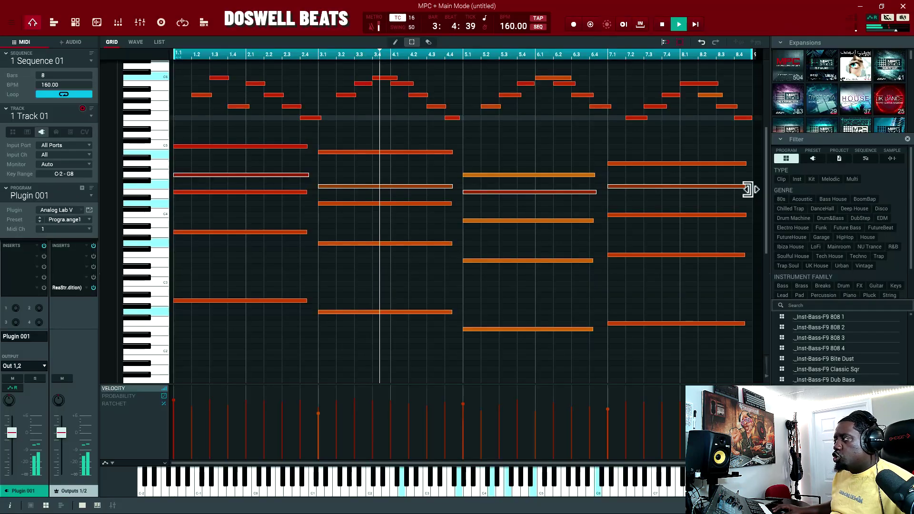
drag(667, 201, 653, 201)
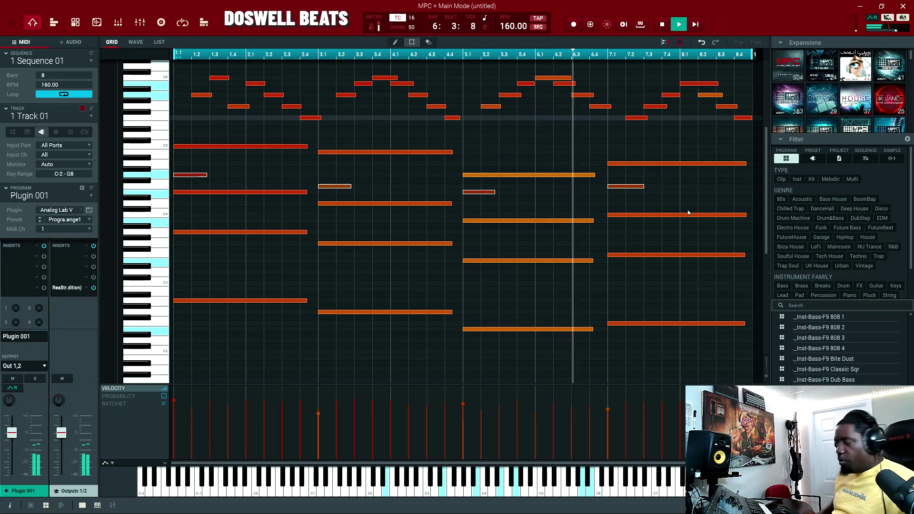
key(Right)
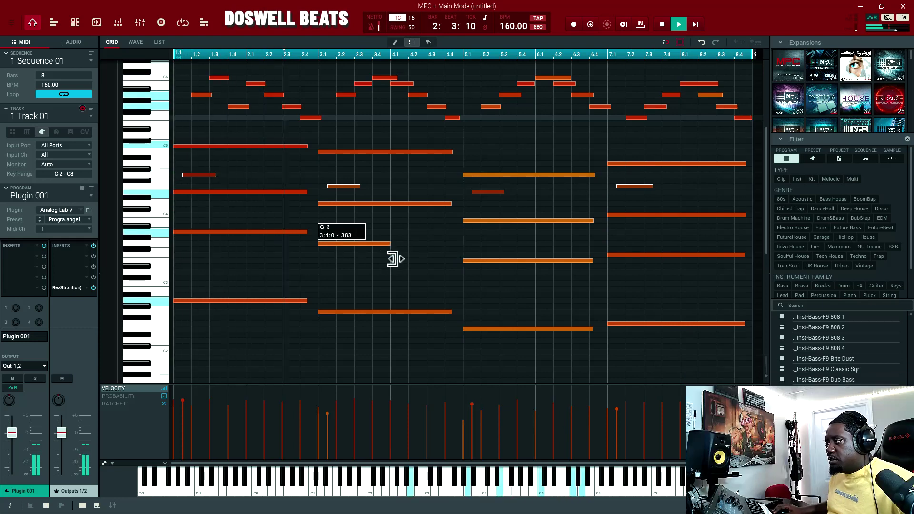
- Place a copy of the second chord's G3 note, about four beats long, at 4.3 and end the original just before it
drag(402, 259, 394, 259)
drag(399, 227, 335, 283)
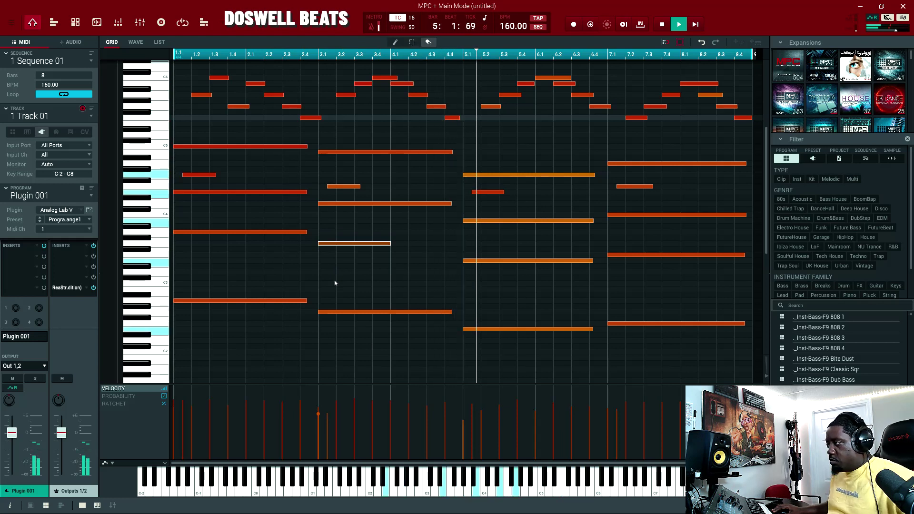
key(Right)
key(Right)
key(Right)
key(Right)
key(Right)
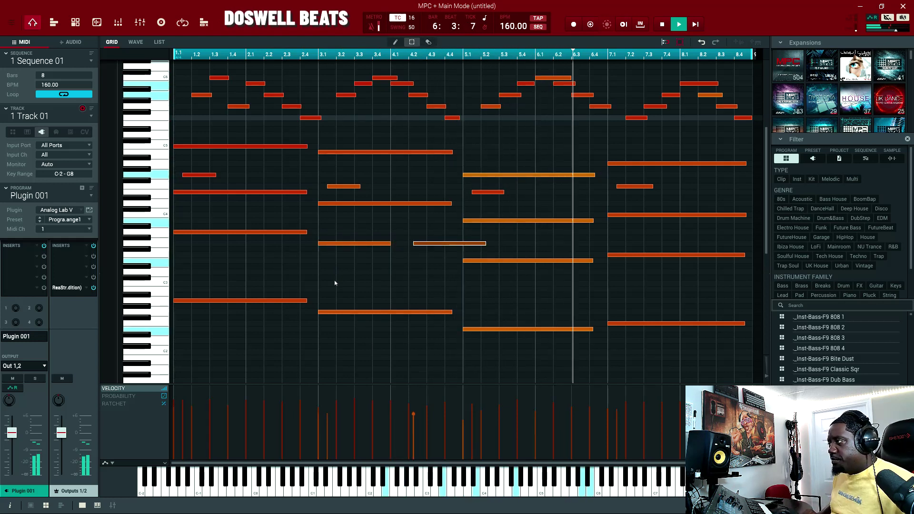
key(Right)
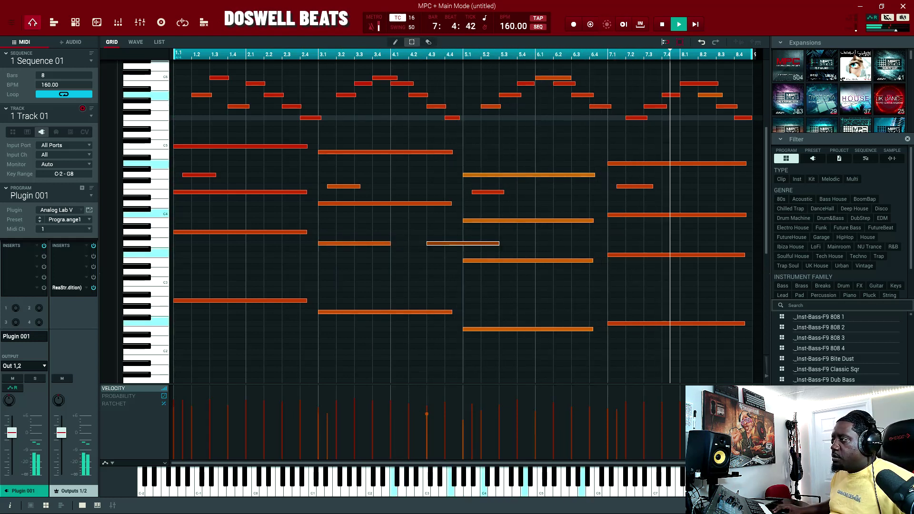
drag(410, 255, 423, 254)
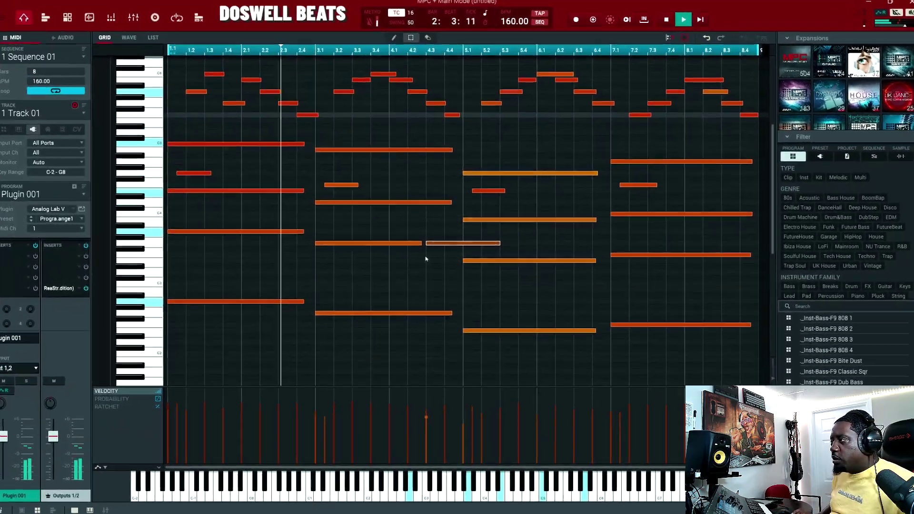
- Raise the copied note at 4.3 by two semitones and increase its velocity
key(Up)
key(Up)
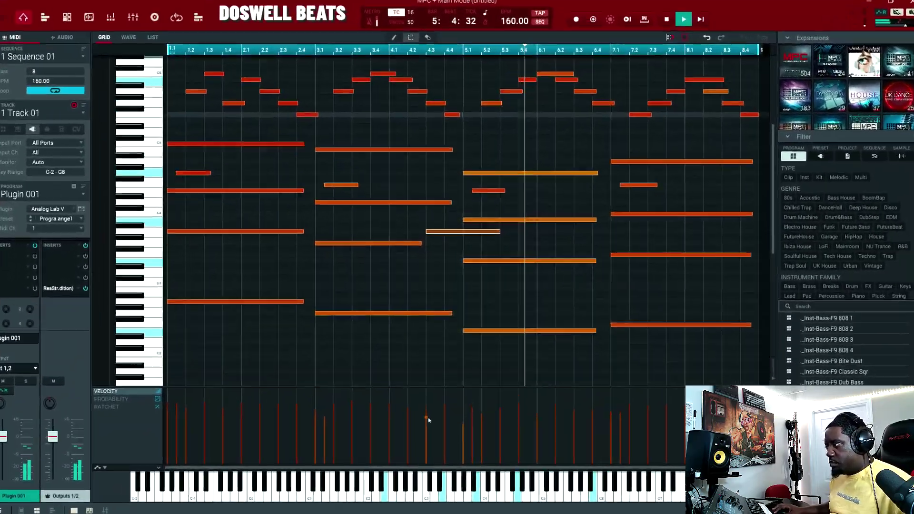
drag(428, 420, 428, 403)
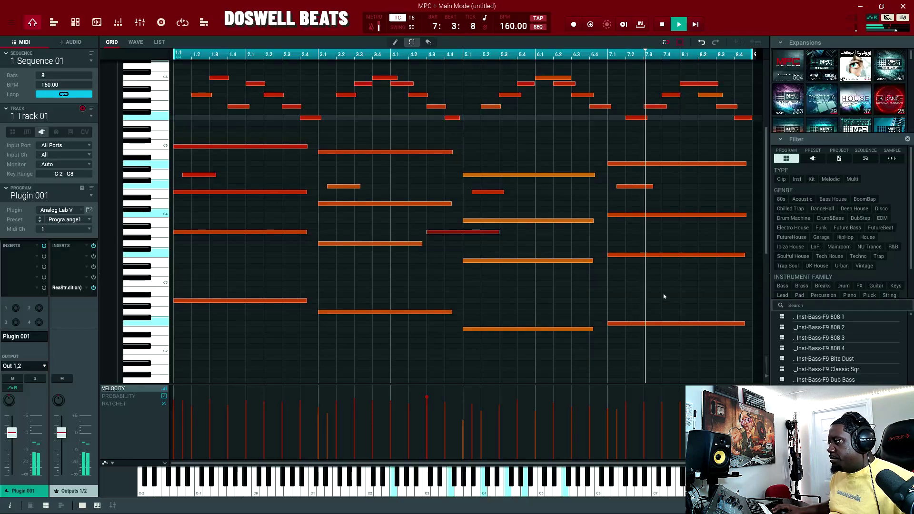
- Raise the velocity of the four bass notes slightly and move them down one octave
drag(672, 285, 161, 352)
drag(174, 410, 177, 404)
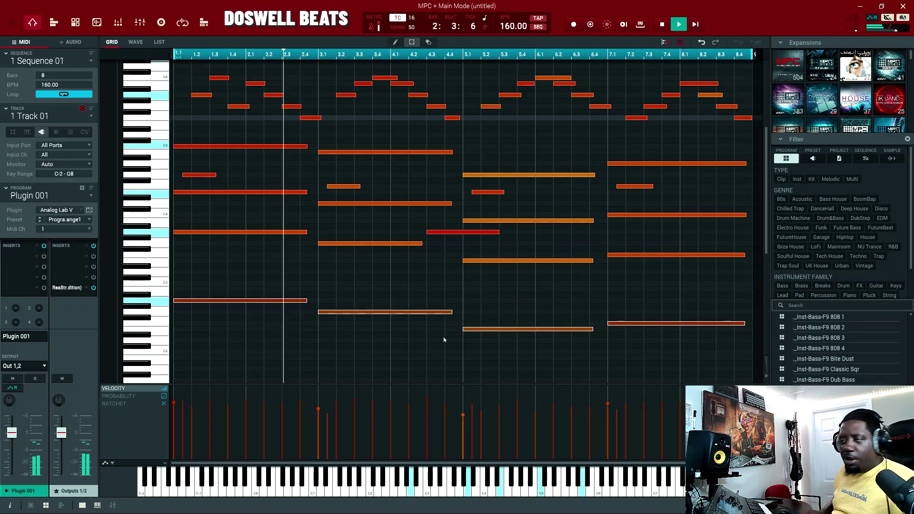
key(shift+Down)
scroll(457, 305, down, 1)
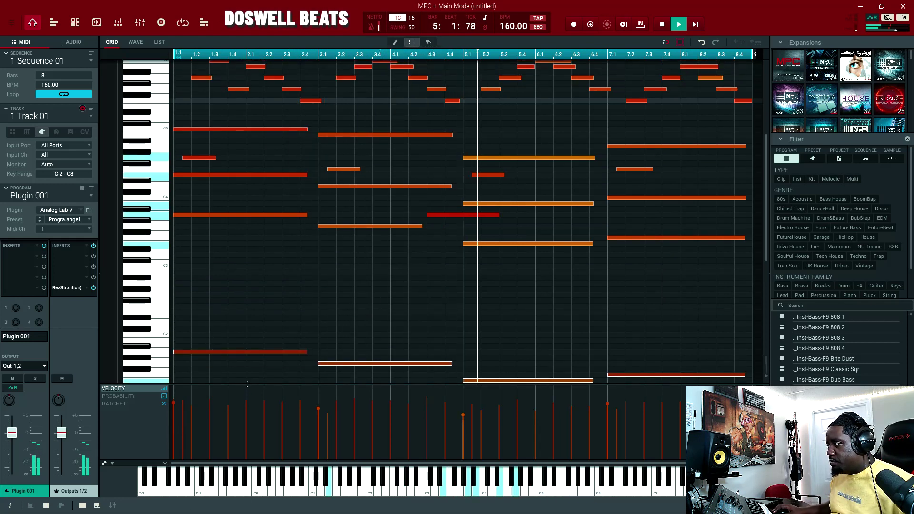
- Enlarge the note grid above the velocity lane and duplicate the four bass notes one octave higher
drag(247, 384, 248, 408)
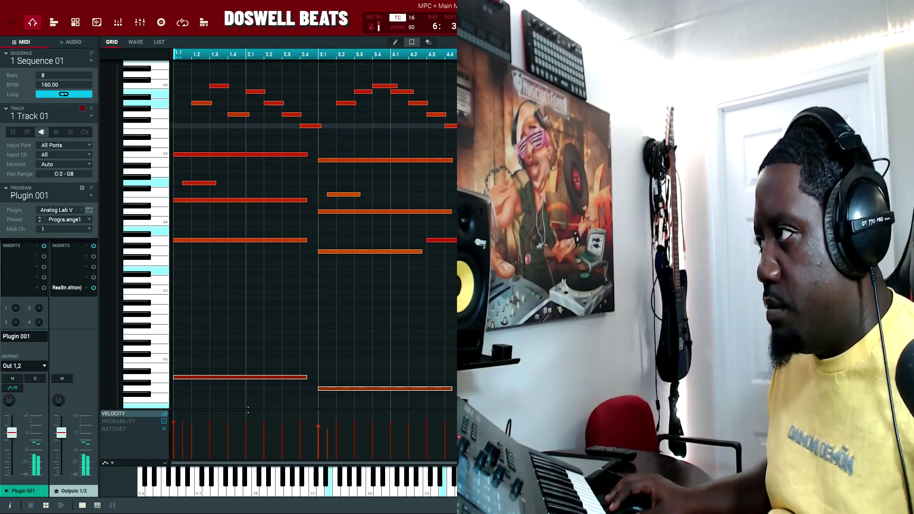
scroll(355, 333, down, 1)
scroll(366, 327, up, 1)
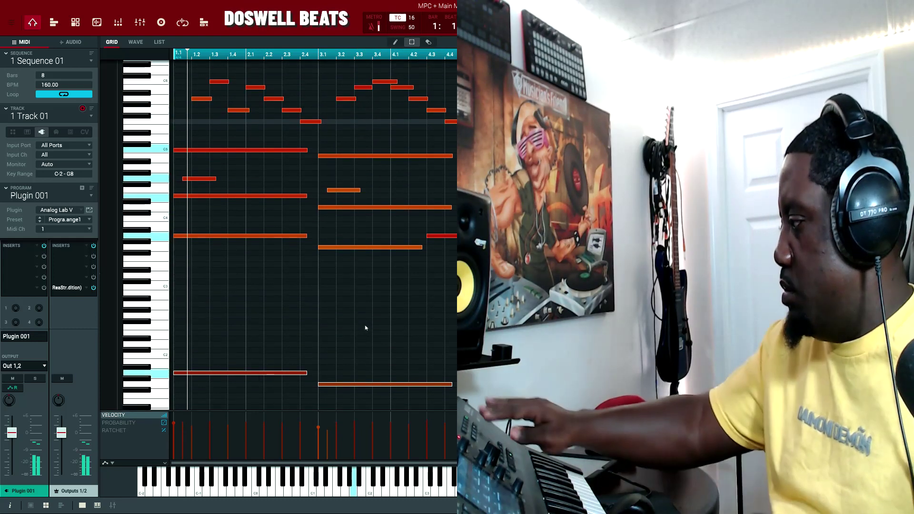
key(space)
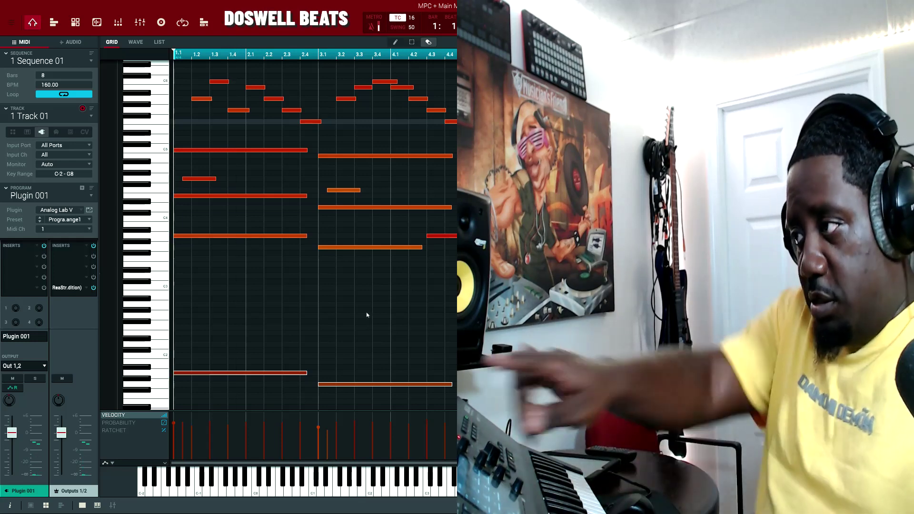
key(s)
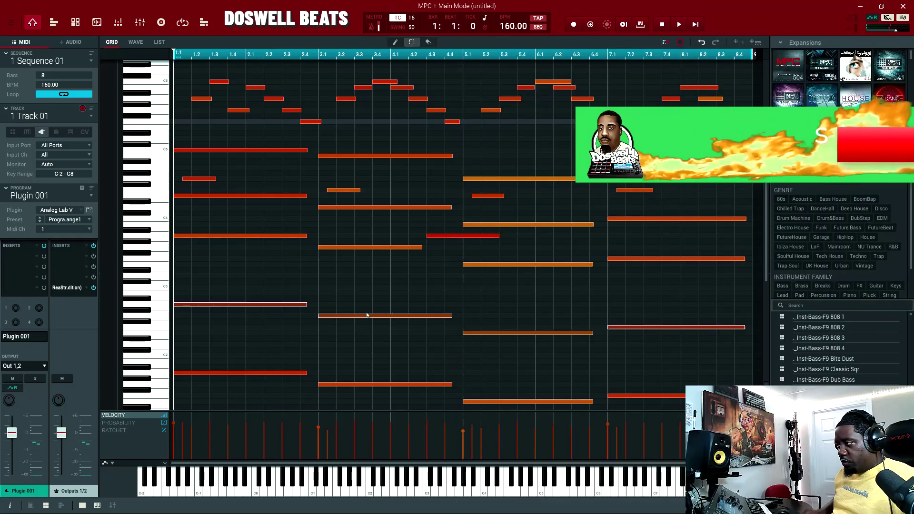
key(space)
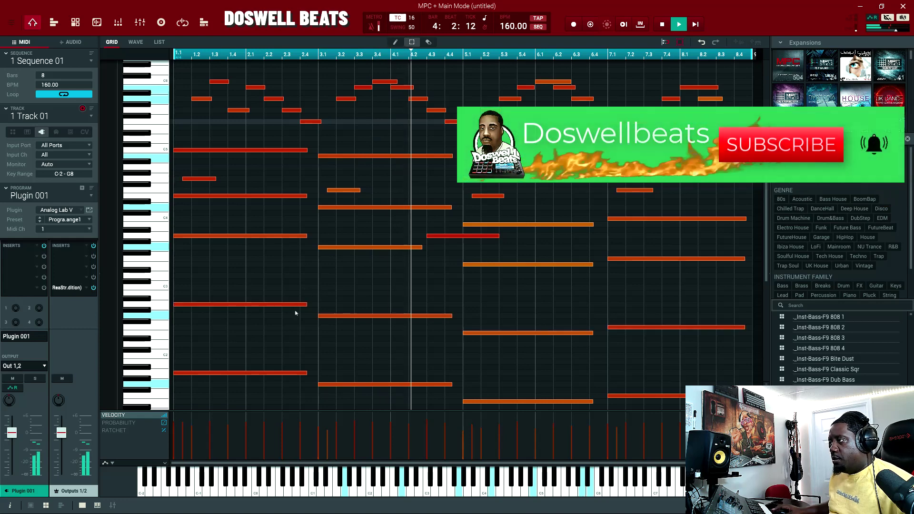
- Shorten the upper bass note in bars 1–2, add a copy from 2.3 to 3.1, and slightly lengthen the bass note below
mouse_move(307, 305)
mouse_down()
mouse_move(288, 316)
mouse_move(285, 292)
mouse_up()
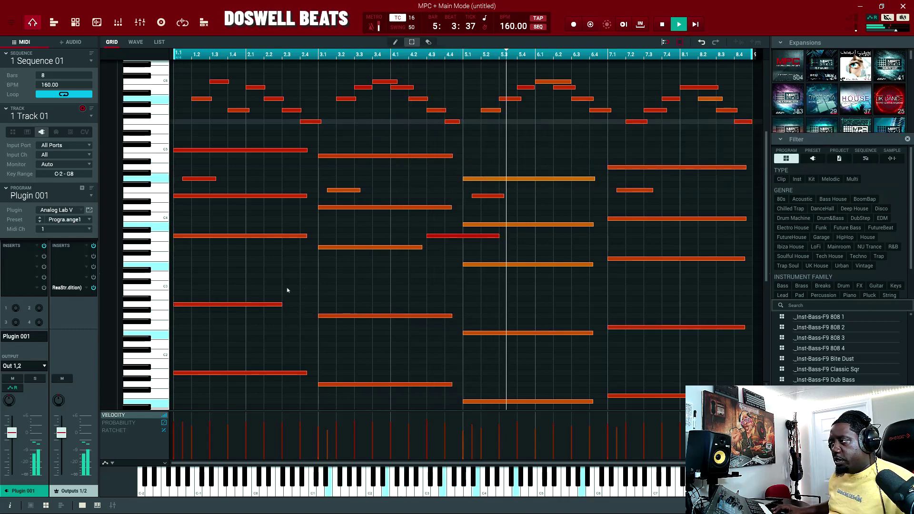
key(e)
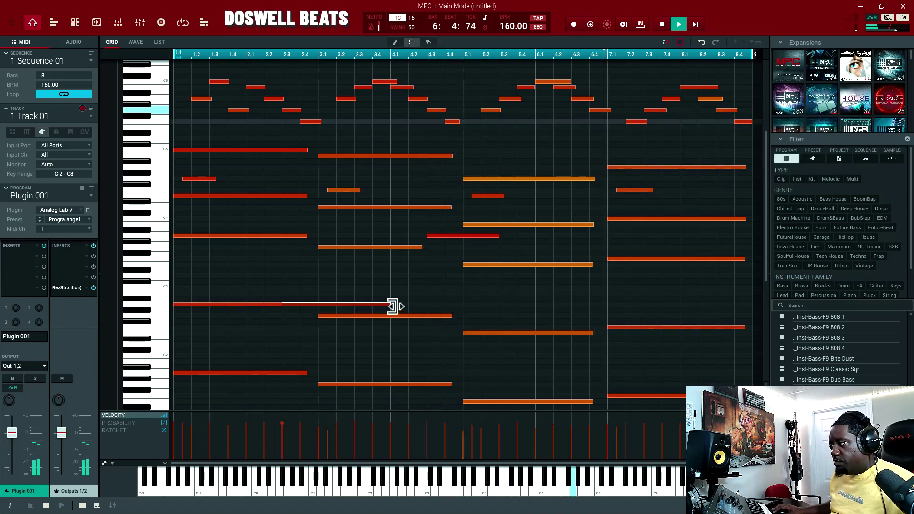
drag(391, 305, 322, 316)
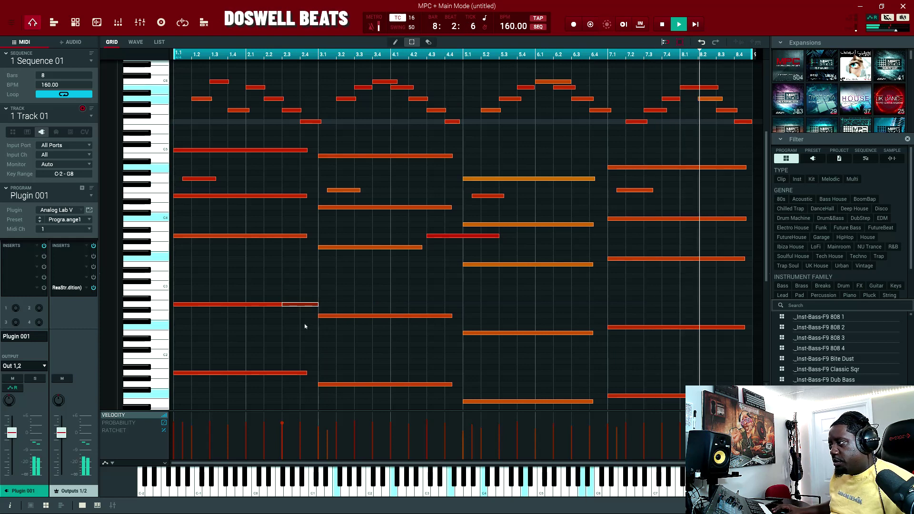
drag(308, 376, 315, 377)
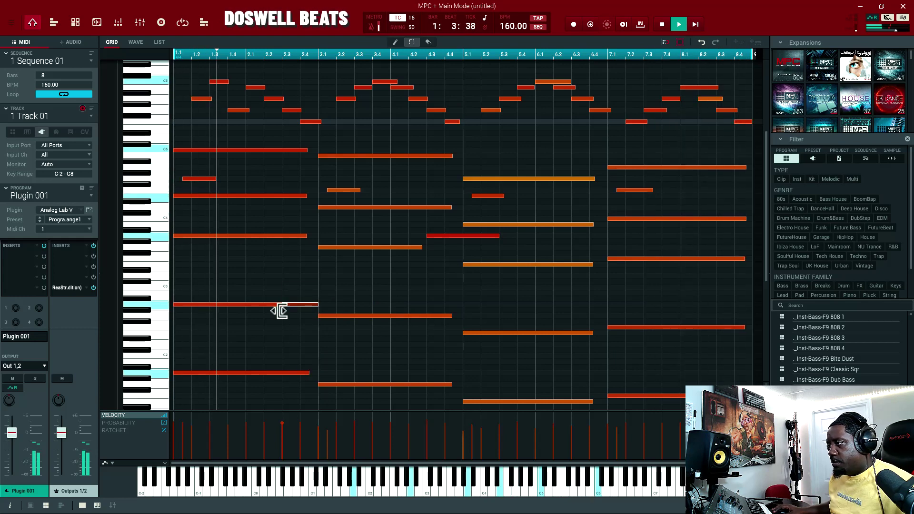
drag(271, 312, 278, 312)
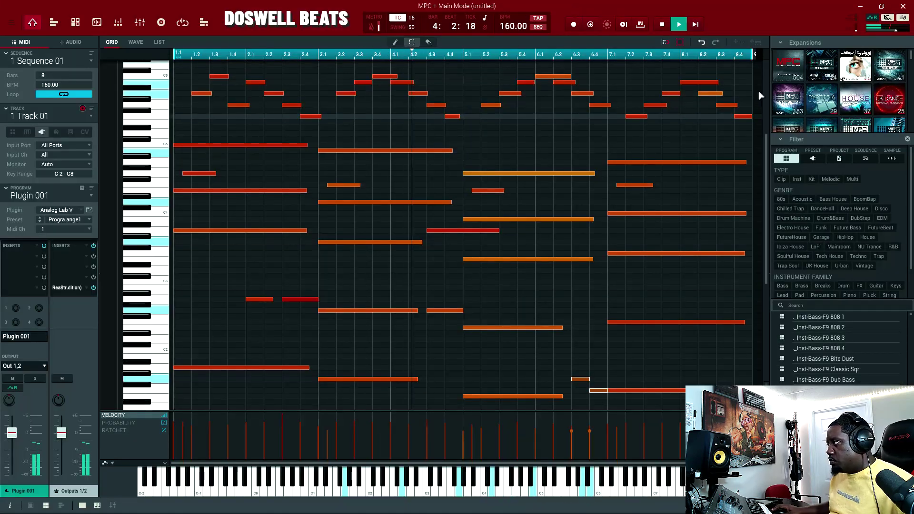
- Lower the velocity of all the short melody notes above the chords
drag(749, 75, 177, 127)
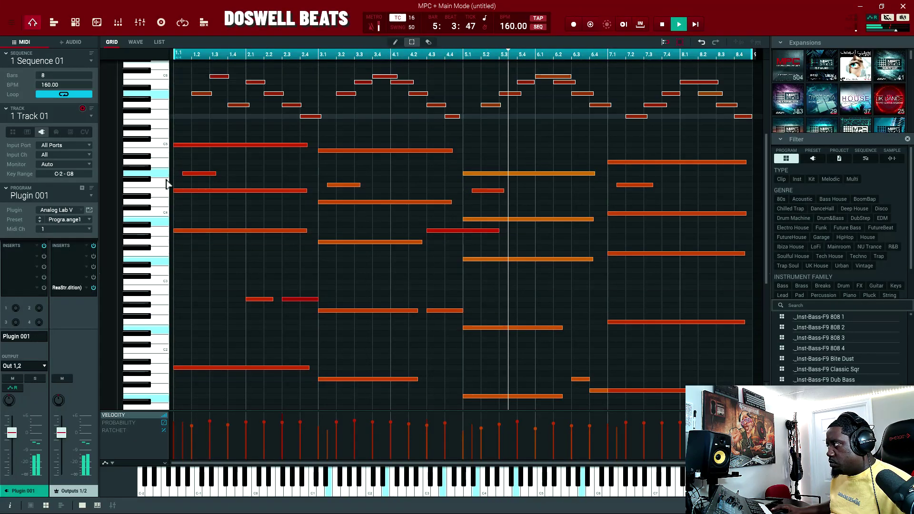
drag(229, 432, 230, 451)
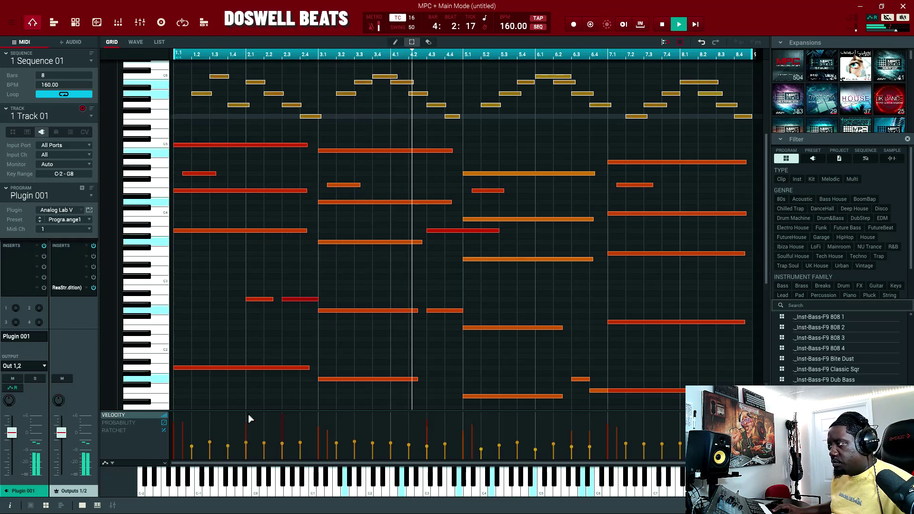
- Replace Part 2 of the Analog Lab V preset with the highlight preset and open the combined preset for editing
click(90, 210)
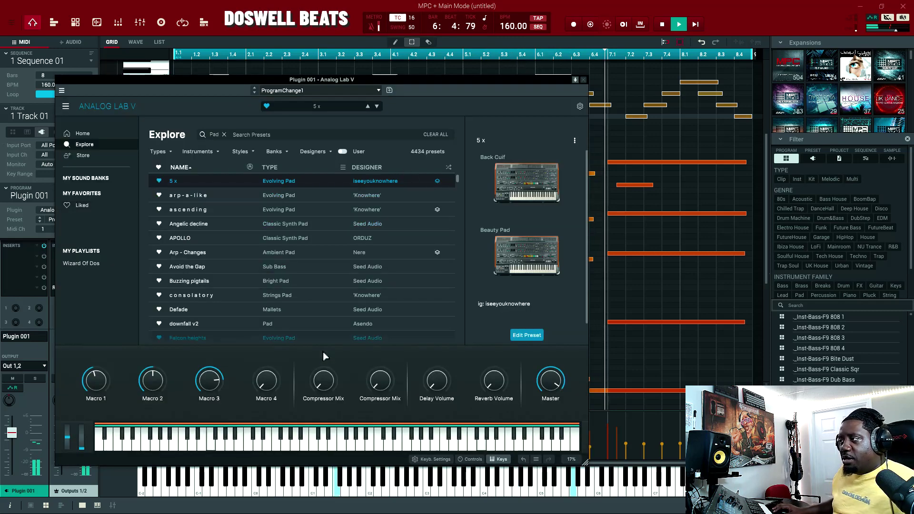
mouse_move(533, 287)
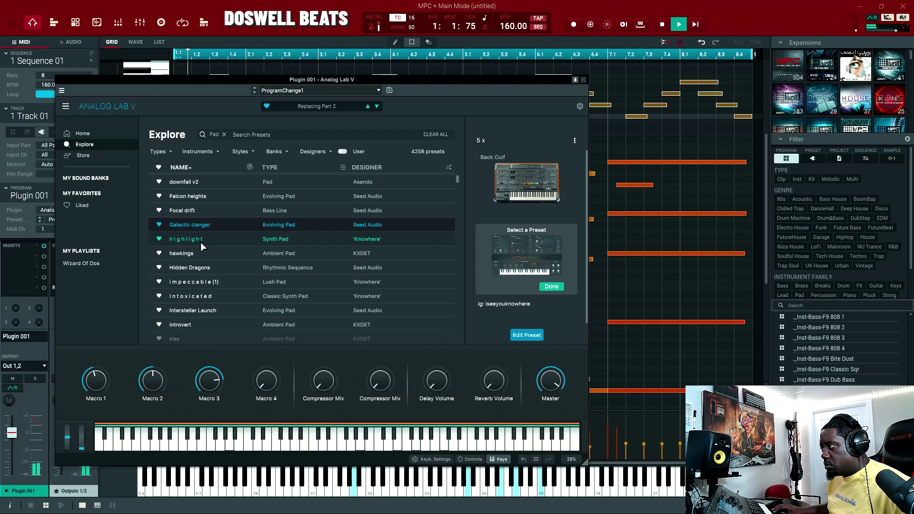
click(201, 243)
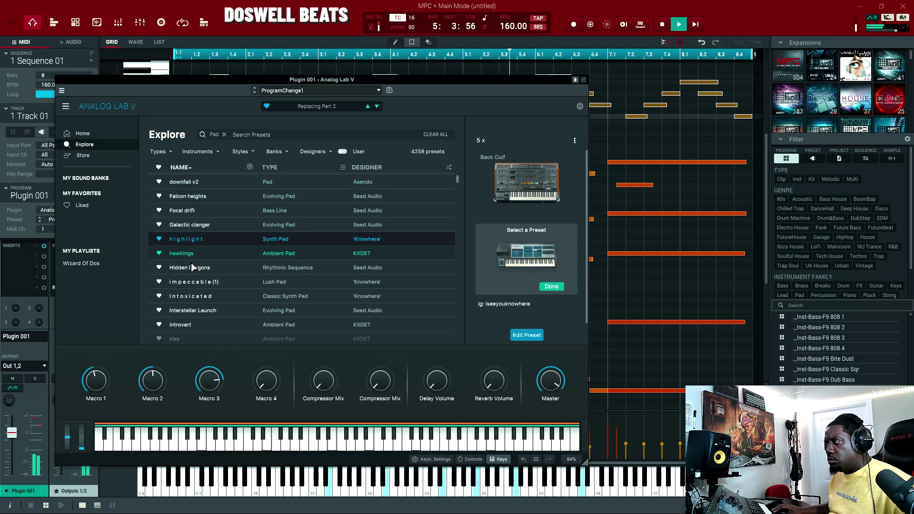
click(521, 337)
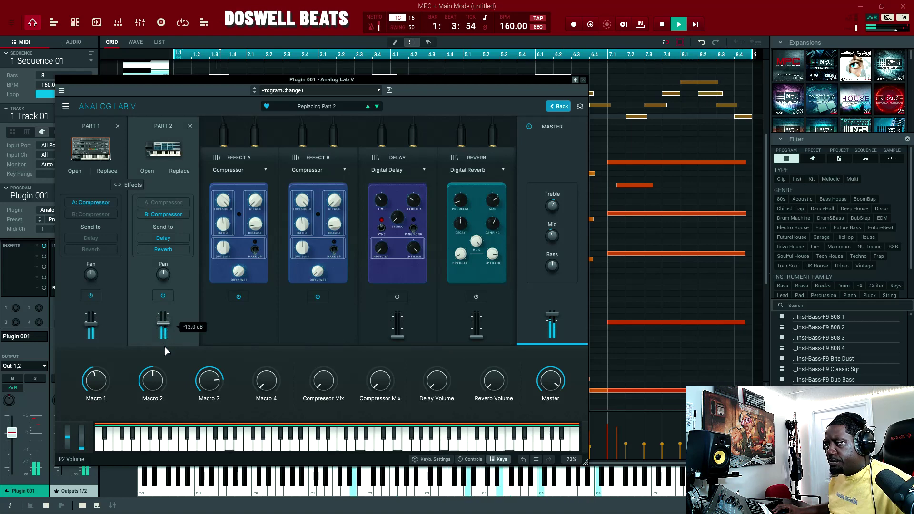
- Rebalance the Part 1 and Part 2 volumes in Analog Lab V, close the plugin and stop playback
drag(92, 318, 93, 310)
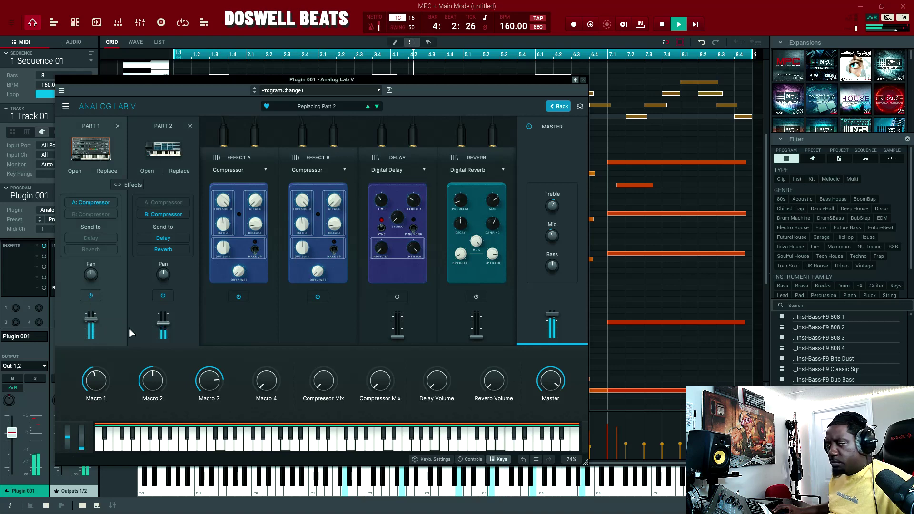
drag(167, 326, 167, 325)
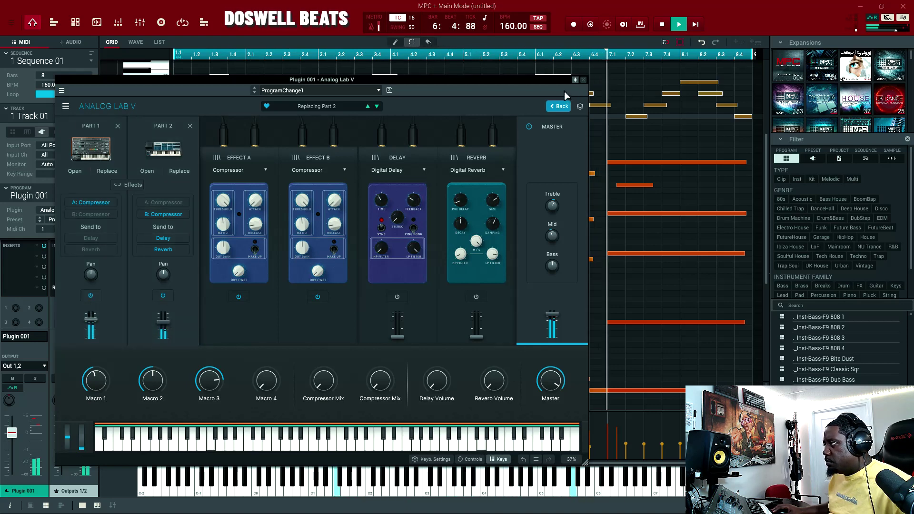
click(585, 81)
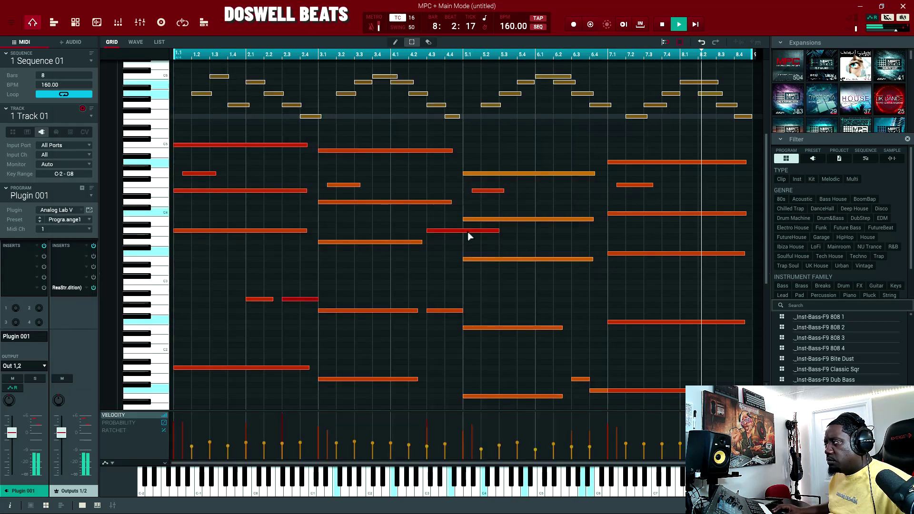
key(space)
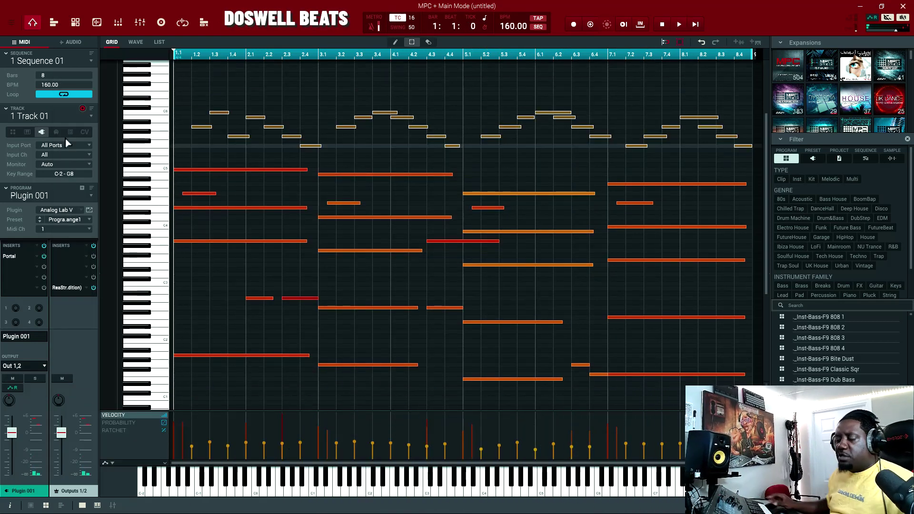
- Paste the copied notes onto the unused Track 2 and give it a new plugin program using Fabric XL's Urban Piano preset
click(91, 116)
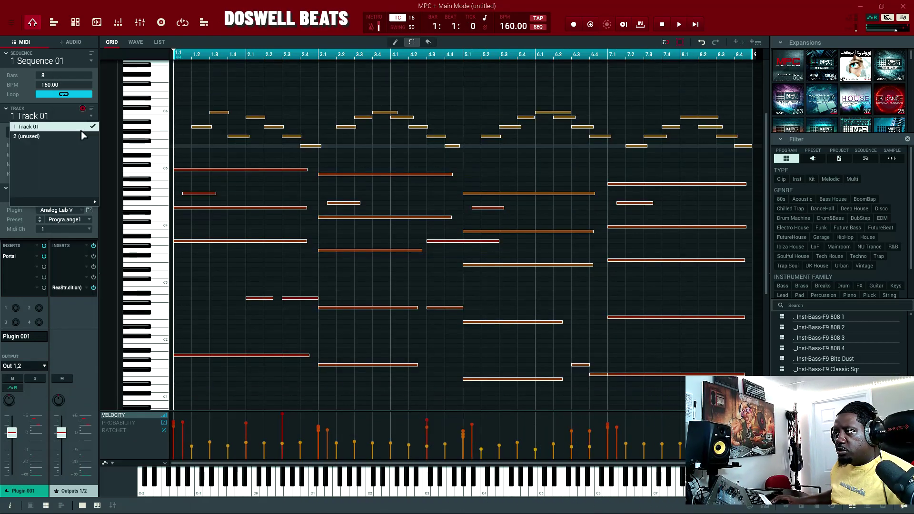
click(29, 131)
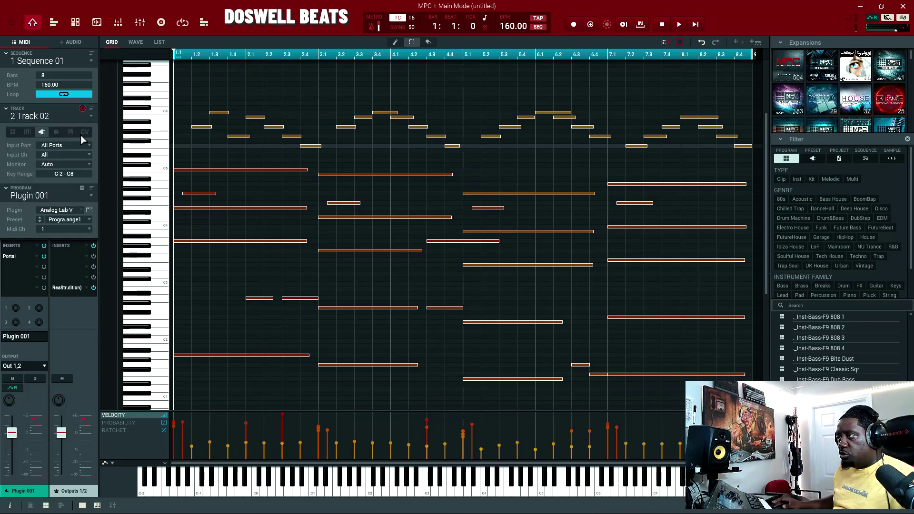
click(82, 188)
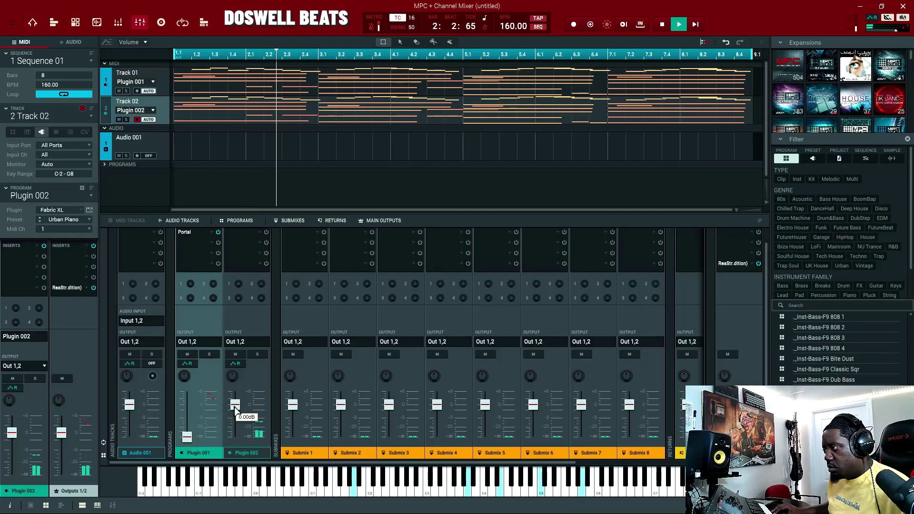
- Lower the Plugin 002 channel to about -1.25 dB and set the Vibraphone layer's volume in Fabric XL to +6.2 dB
drag(235, 409, 241, 399)
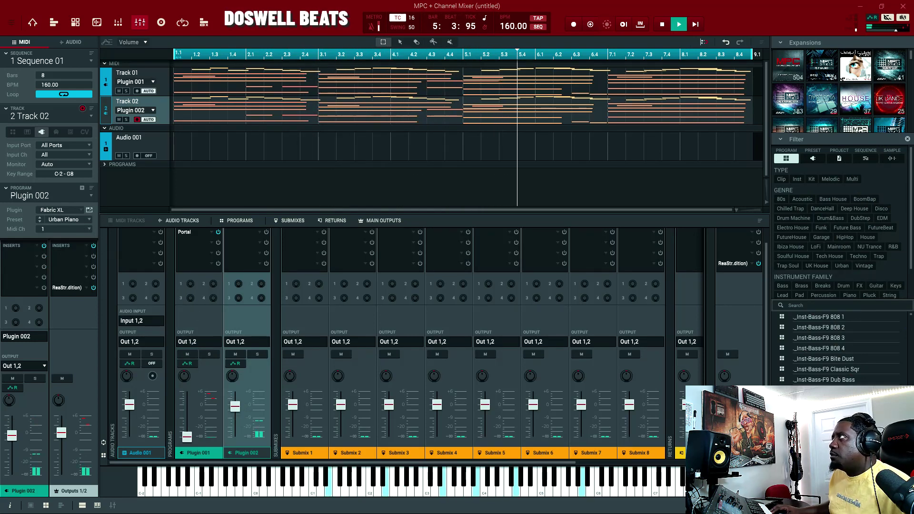
click(89, 210)
drag(536, 10, 482, 103)
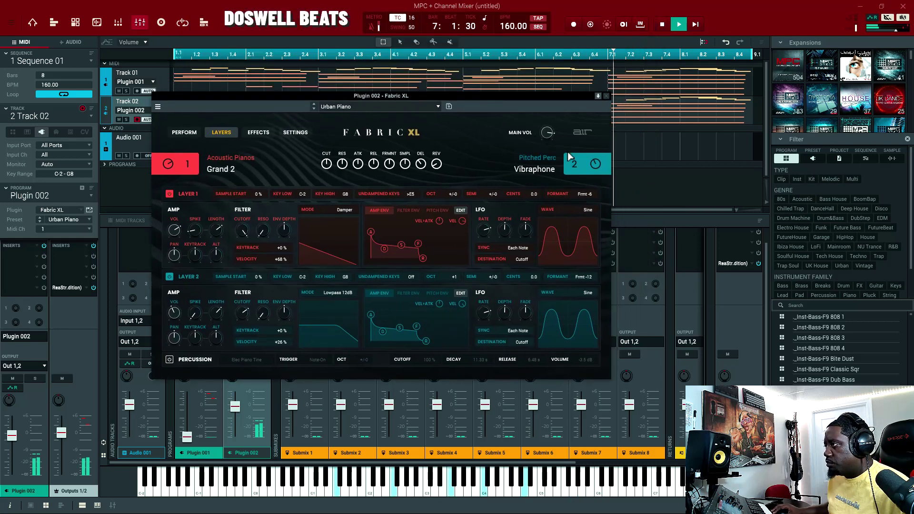
mouse_move(596, 166)
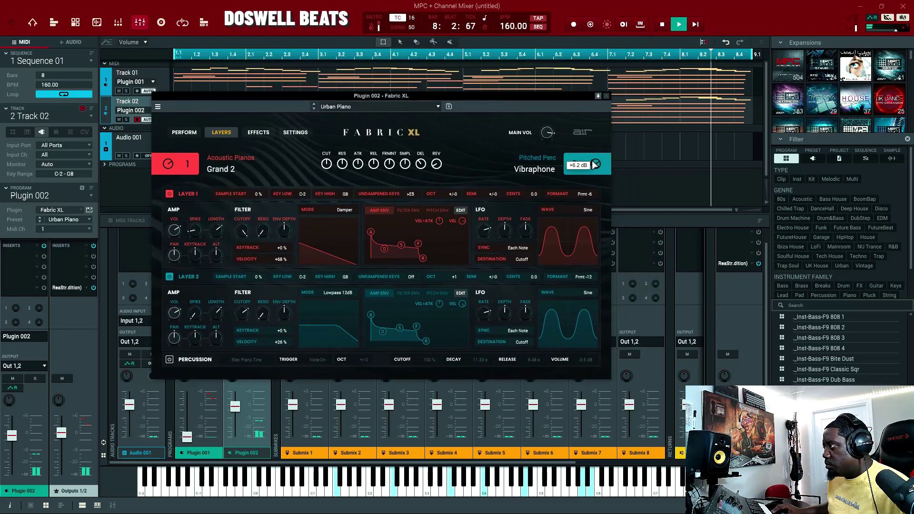
click(606, 97)
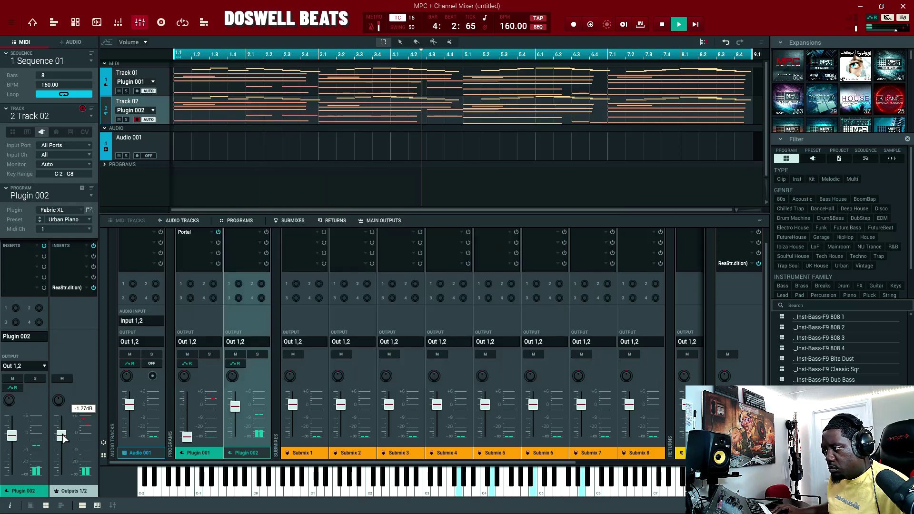
- Raise the Plugin 001 channel level and insert AIR Delay on the Plugin 002 channel
drag(187, 437, 186, 411)
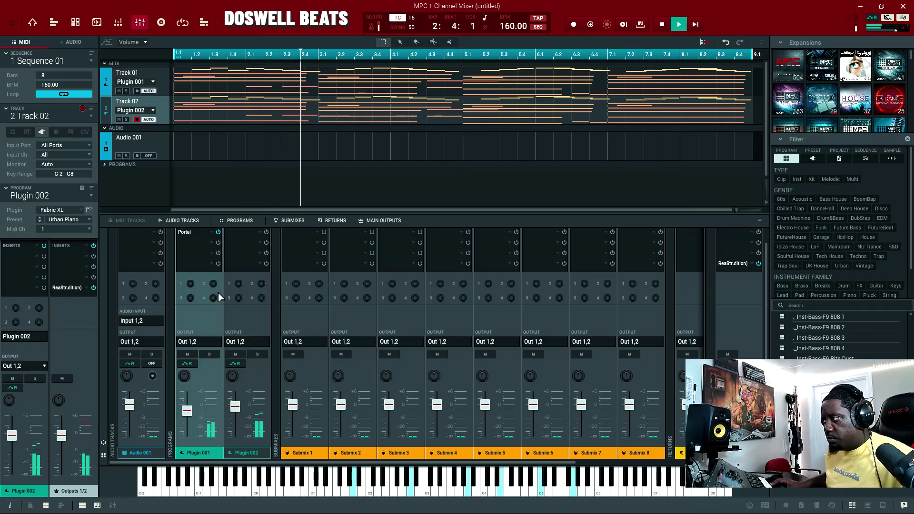
click(244, 241)
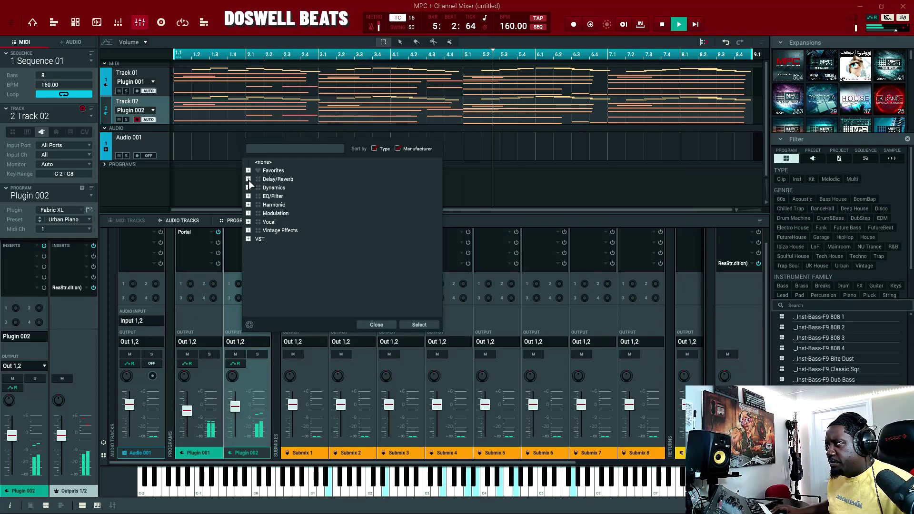
click(248, 179)
click(257, 187)
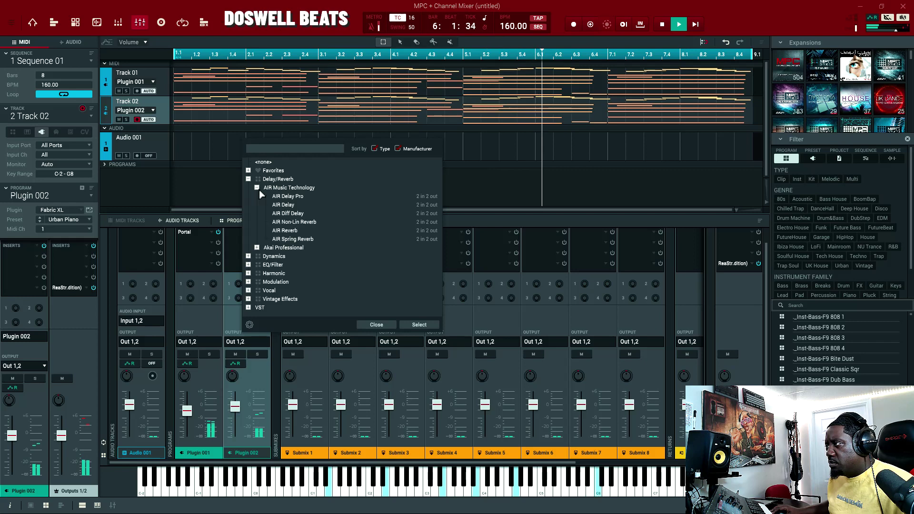
double_click(283, 205)
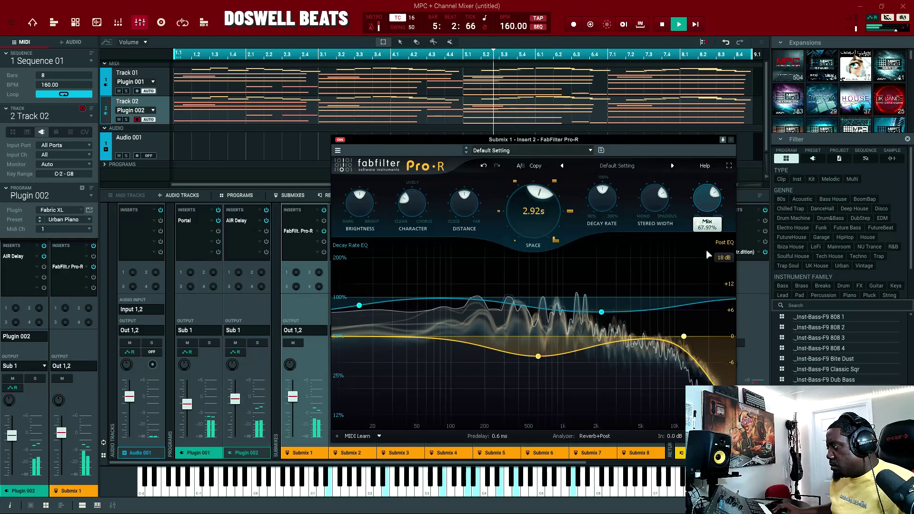
- Close the Pro-R reverb, insert FabFilter Pro-Q 3 in the first effect slot of Submix 1 and open it
click(731, 141)
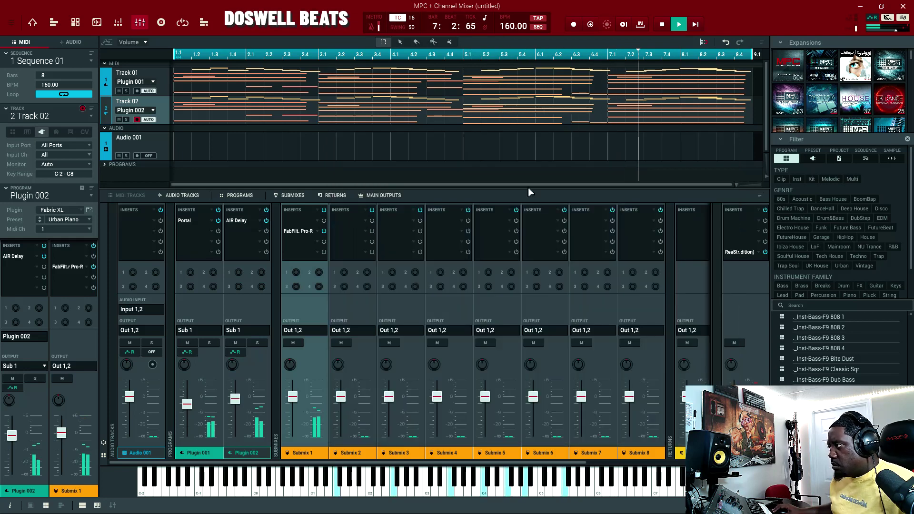
click(316, 223)
double_click(343, 181)
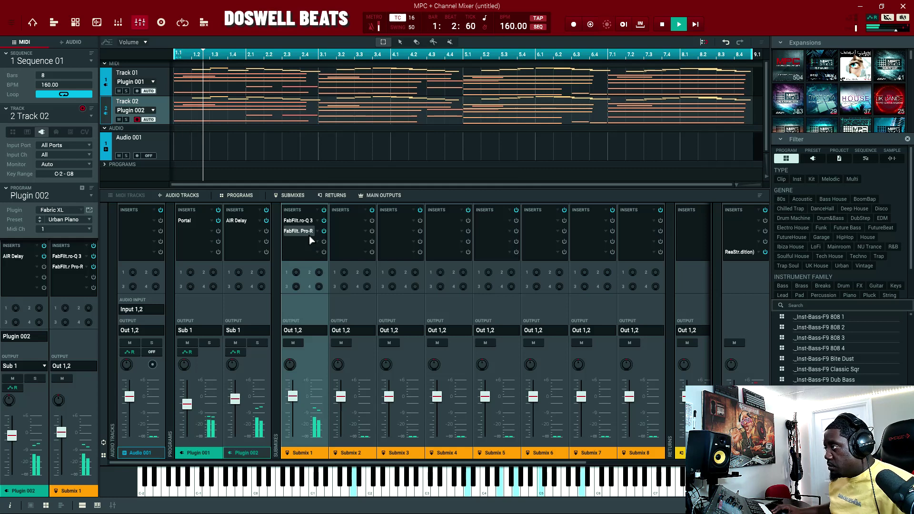
click(307, 226)
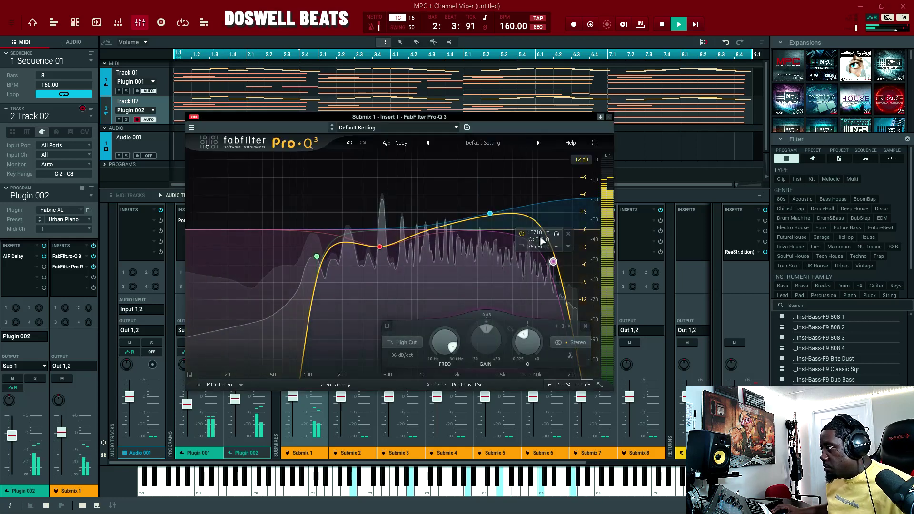
- Lower the high-cut frequency in the Submix 1 equaliser and shift its low cut slightly lower
drag(553, 262, 522, 239)
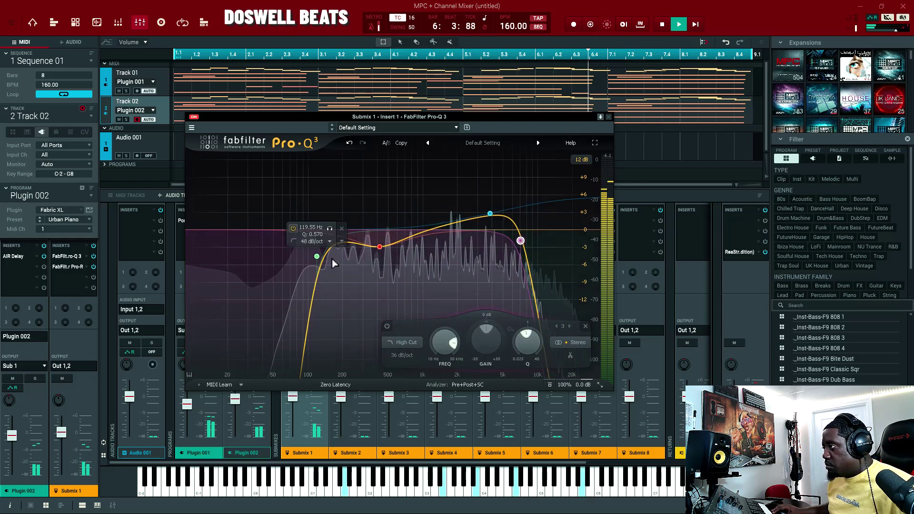
mouse_move(318, 258)
drag(318, 258, 312, 257)
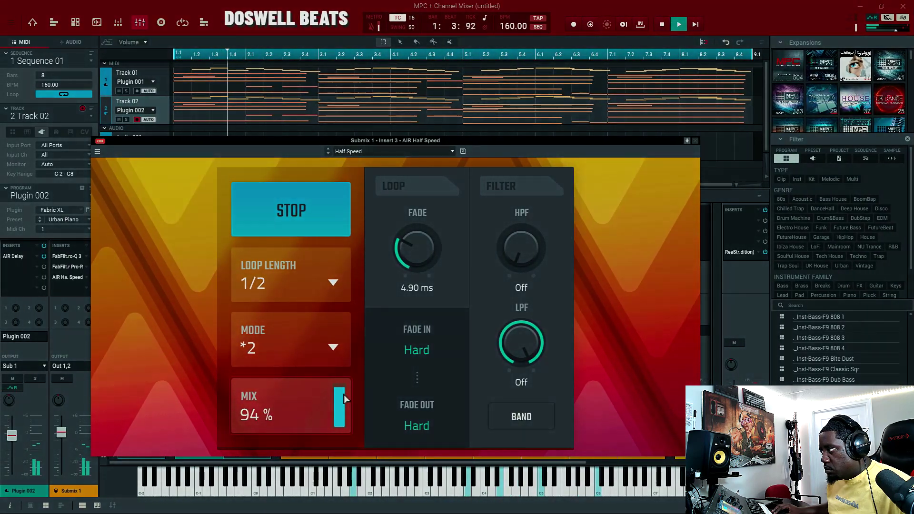
- Set the mix of AIR Half Speed on Submix 1 to 98 % and close the plugin
drag(344, 396, 345, 392)
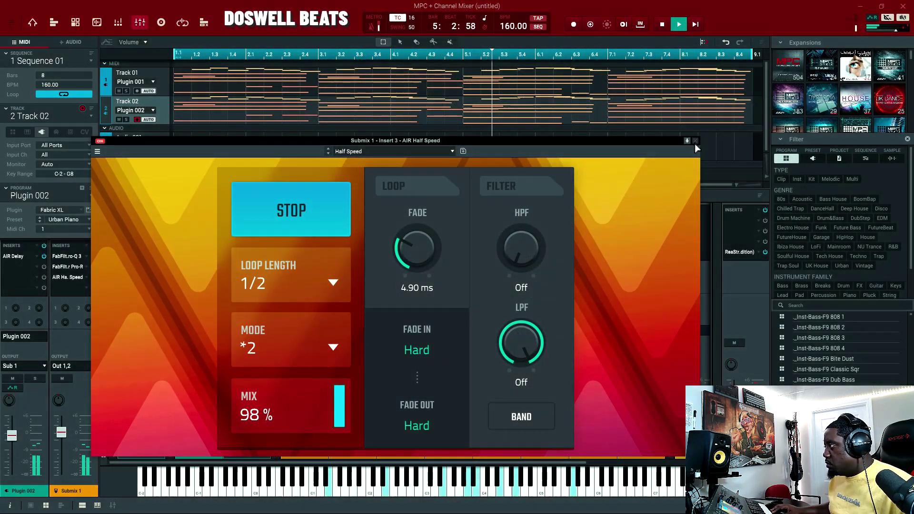
click(696, 141)
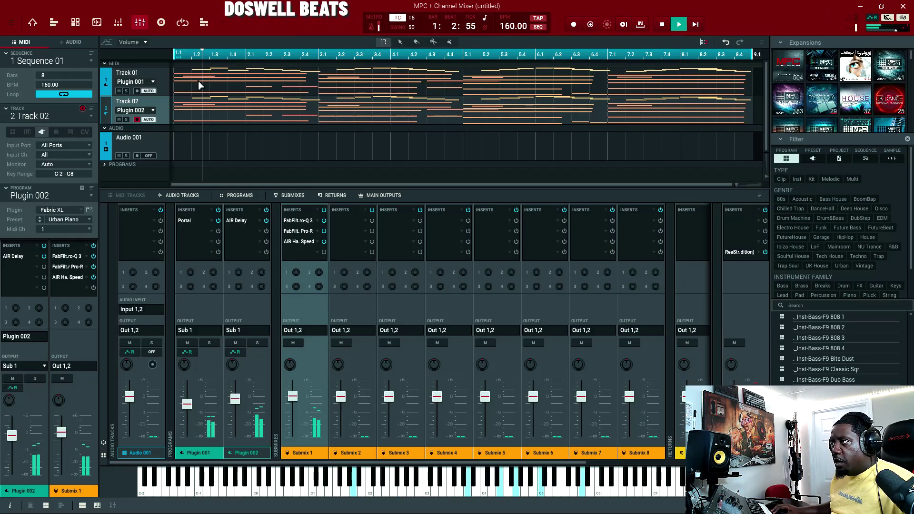
- Return to the main note grid, expand it to full height and switch back to Track 01
click(32, 23)
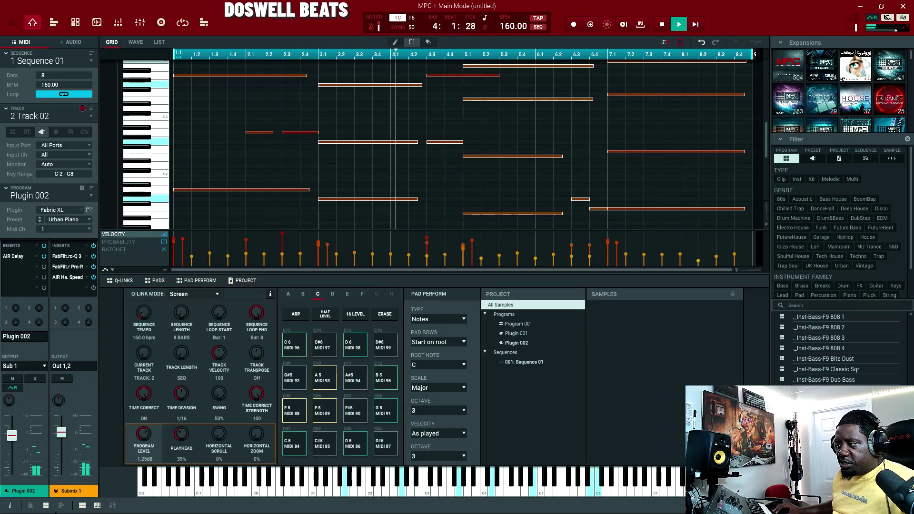
click(82, 505)
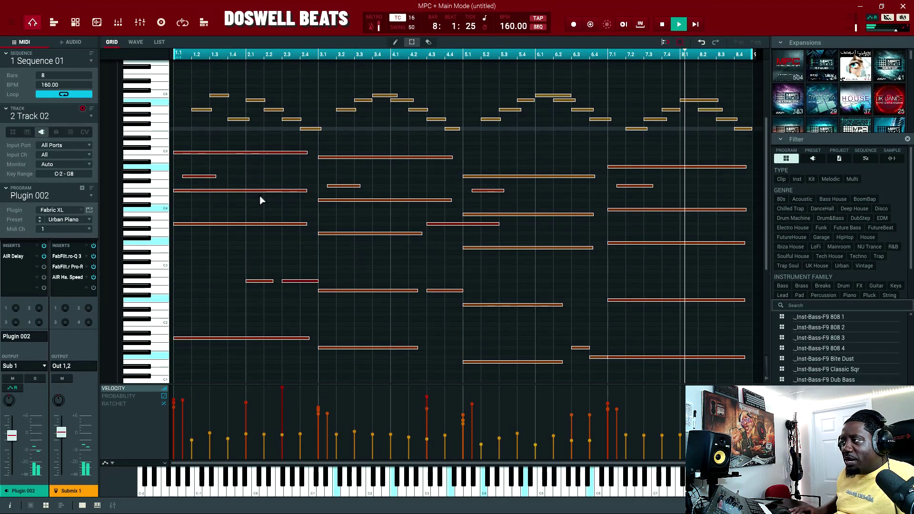
scroll(260, 200, down, 3)
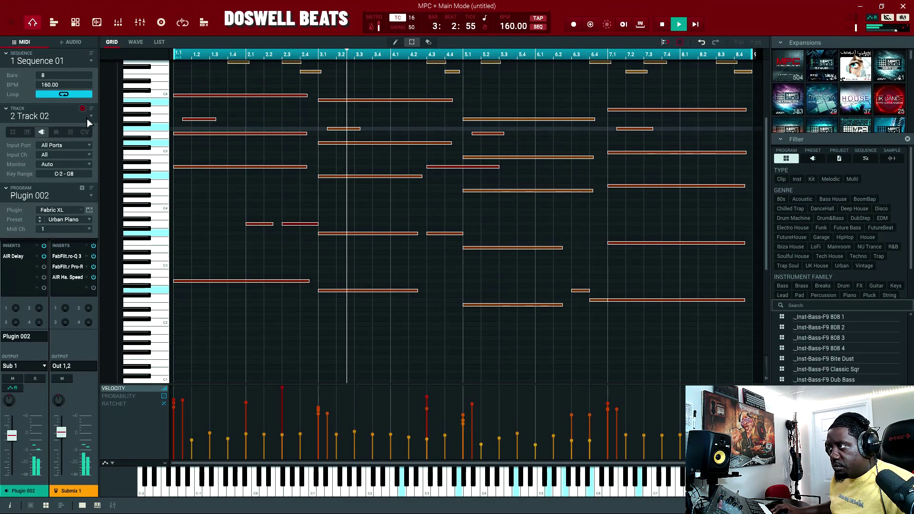
click(91, 119)
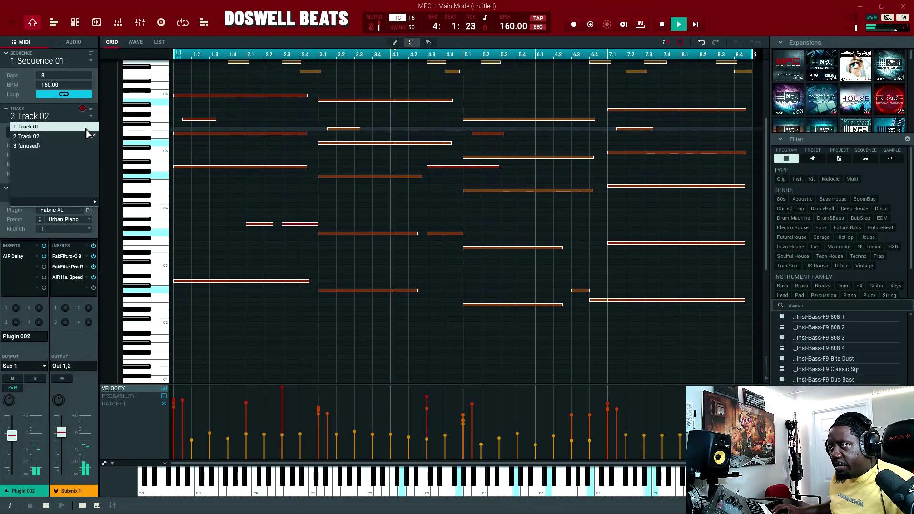
click(87, 128)
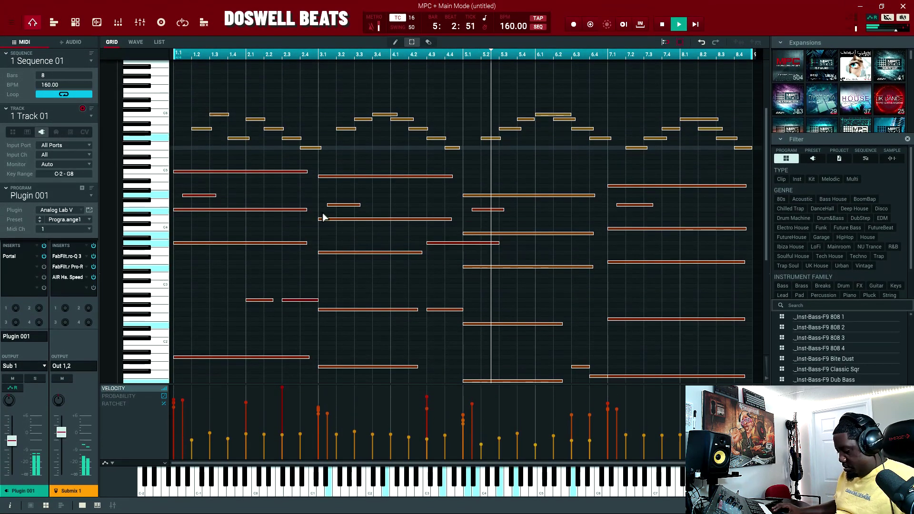
scroll(323, 217, down, 3)
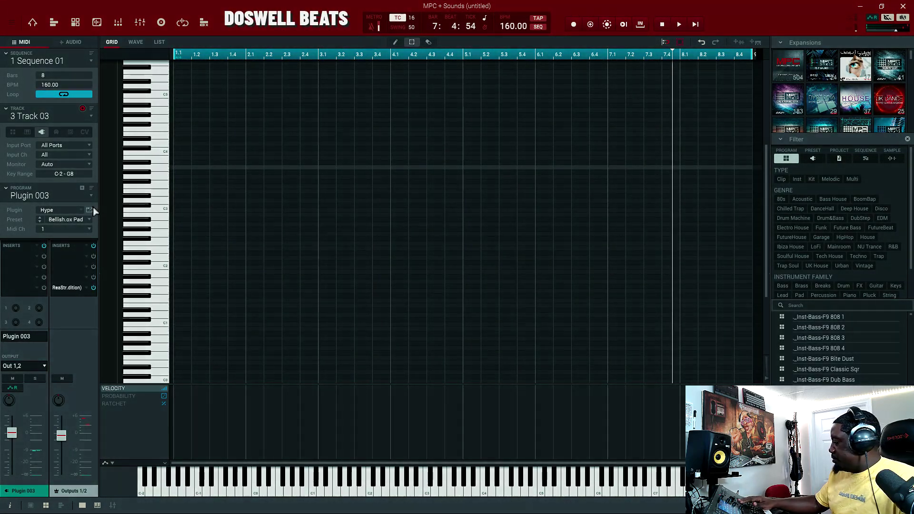
- Record a sparse single-note melody on Track 03 with the Hype pad sound while the eight-bar loop plays
key(space)
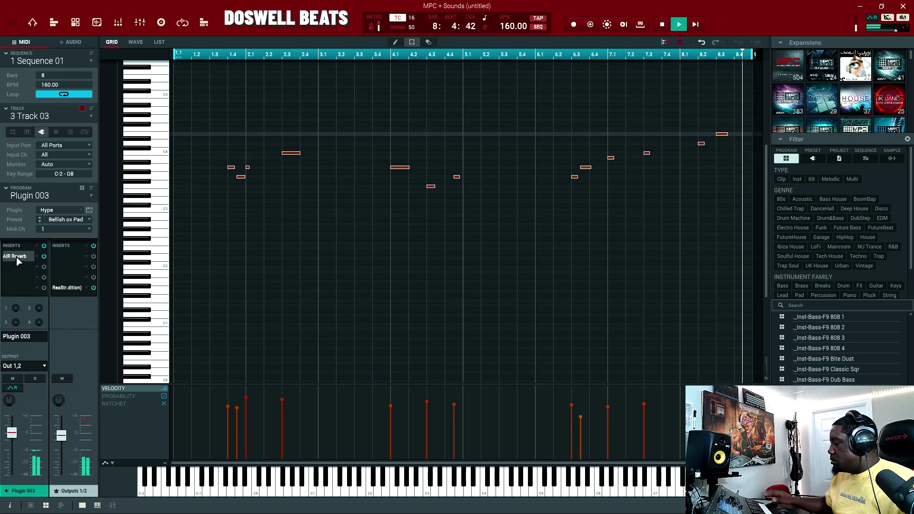
key(space)
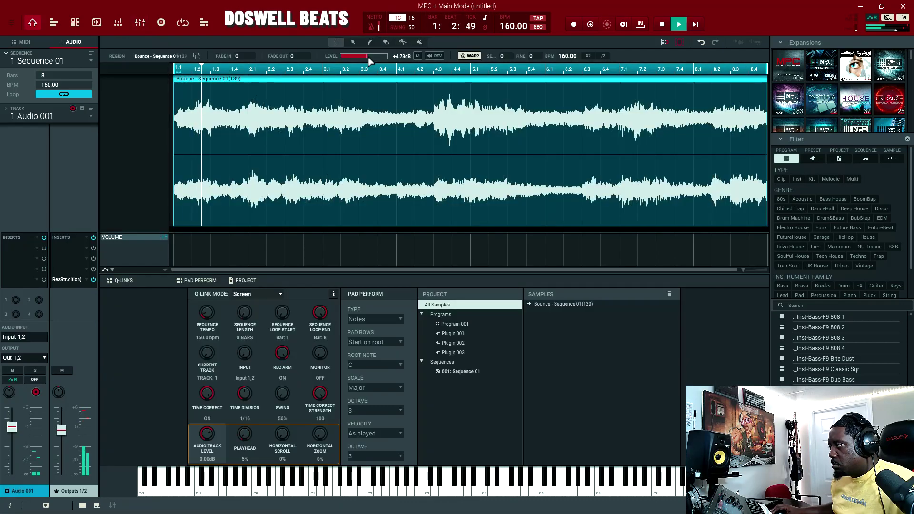
- Set the bounced audio region's level to +4.12 dB and its pitch to -3 semitones
scroll(368, 57, down, 2)
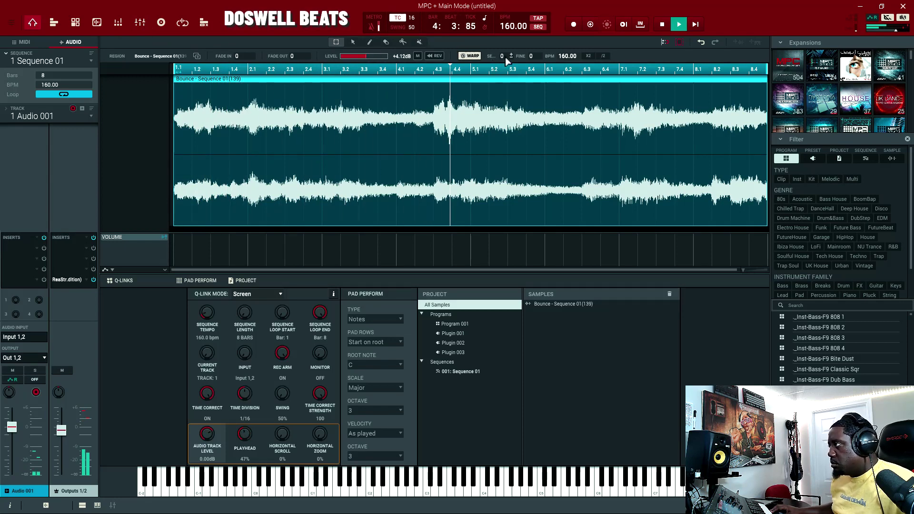
scroll(503, 56, down, 3)
- Insert FabFilter Pro-Q 3 on the Audio 001 track and open the equaliser
click(60, 280)
double_click(60, 280)
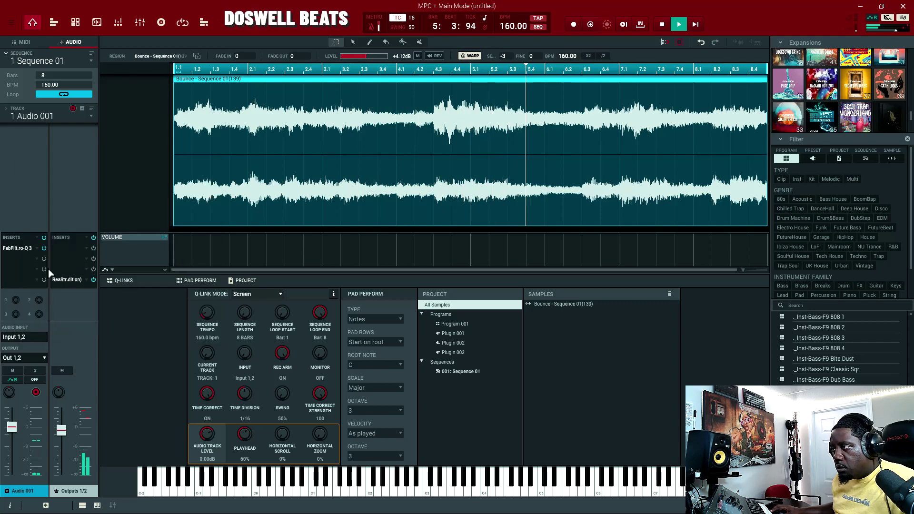
click(19, 248)
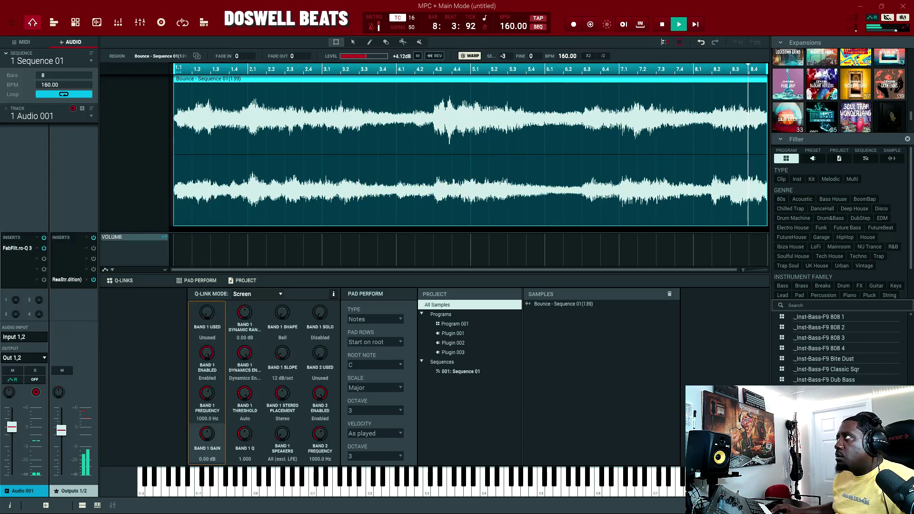
double_click(19, 248)
click(538, 95)
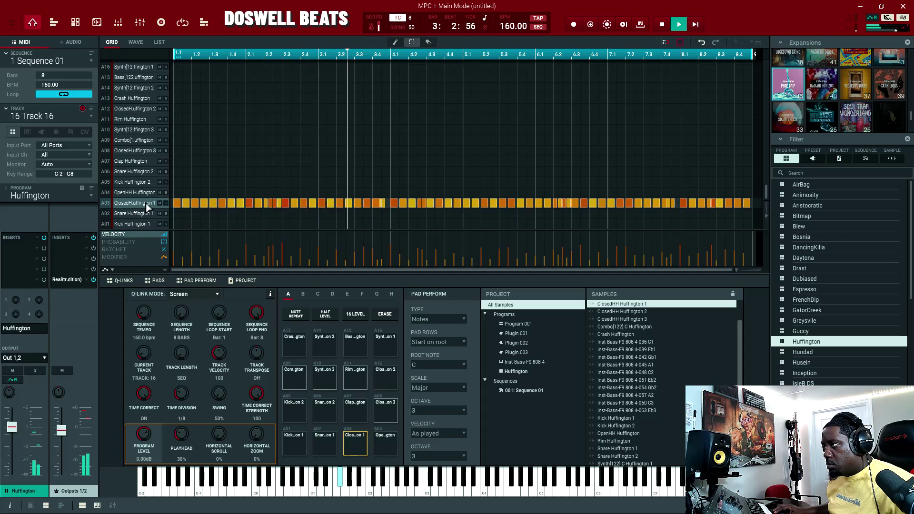
mouse_move(194, 253)
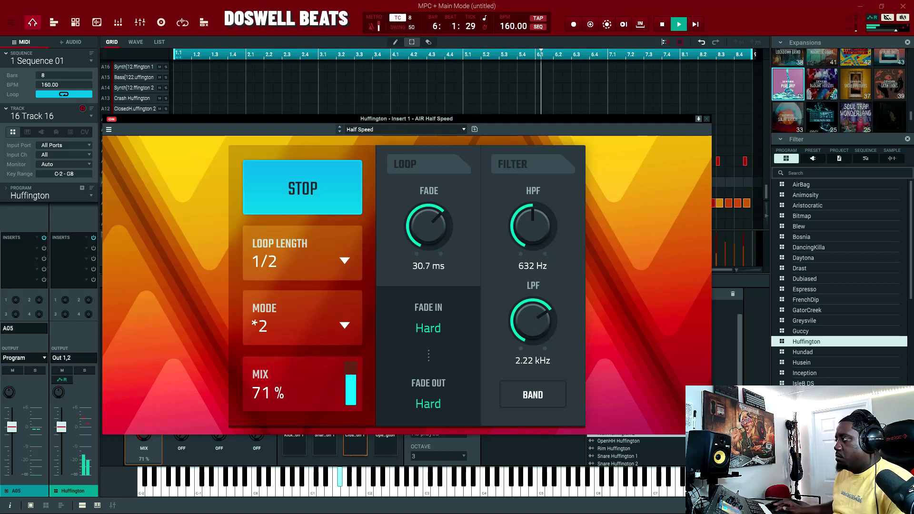
- Close the AIR Half Speed effect, raise the bounced audio region's pitch to 3 semitones and return to the MIDI tracks
click(708, 120)
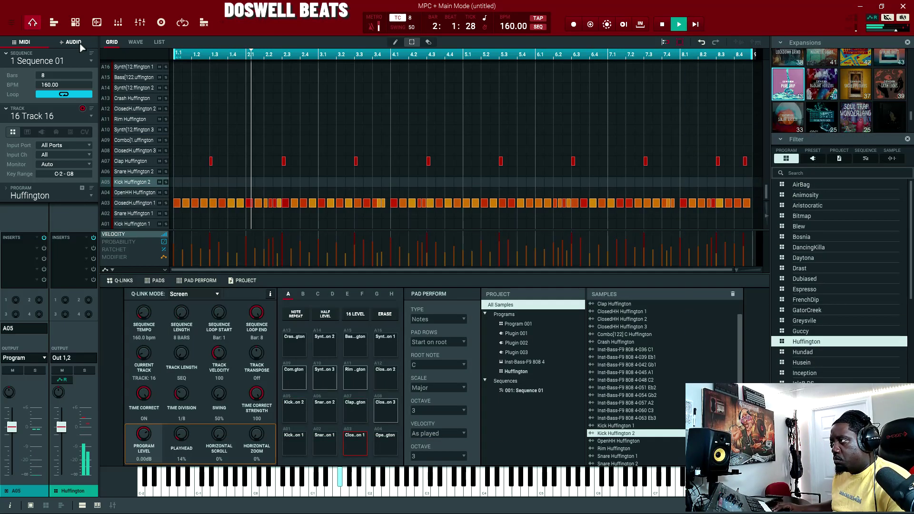
click(72, 42)
click(506, 81)
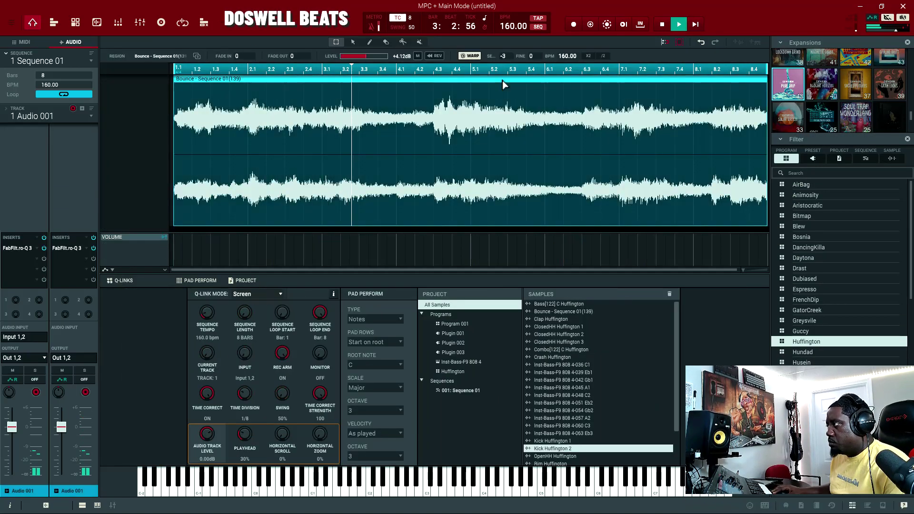
click(511, 55)
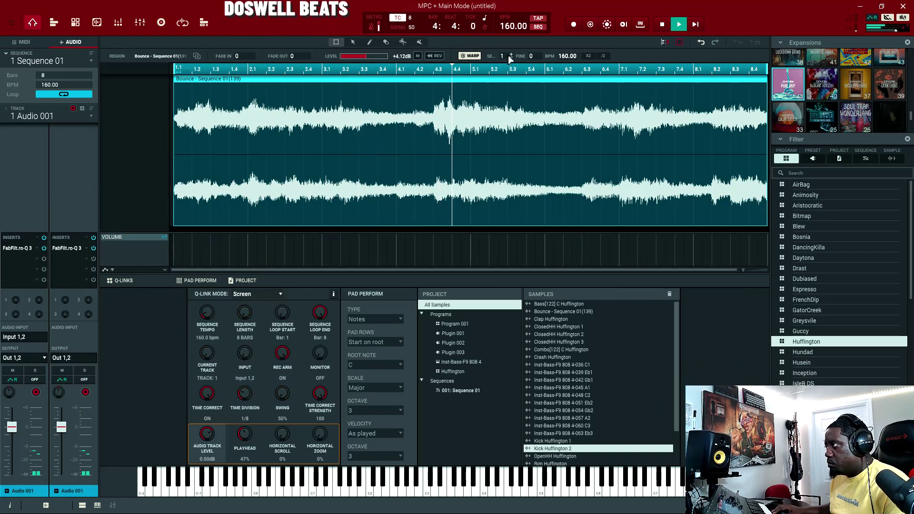
click(511, 55)
click(511, 55)
click(512, 55)
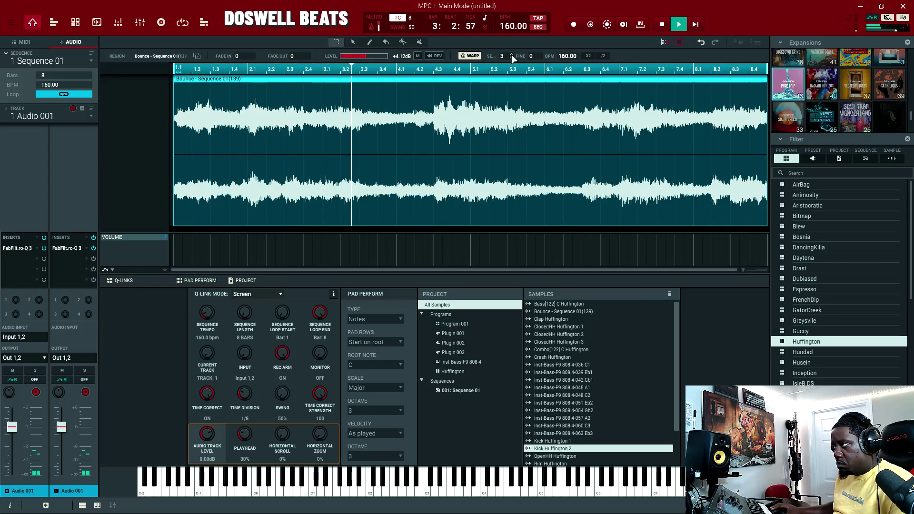
click(24, 42)
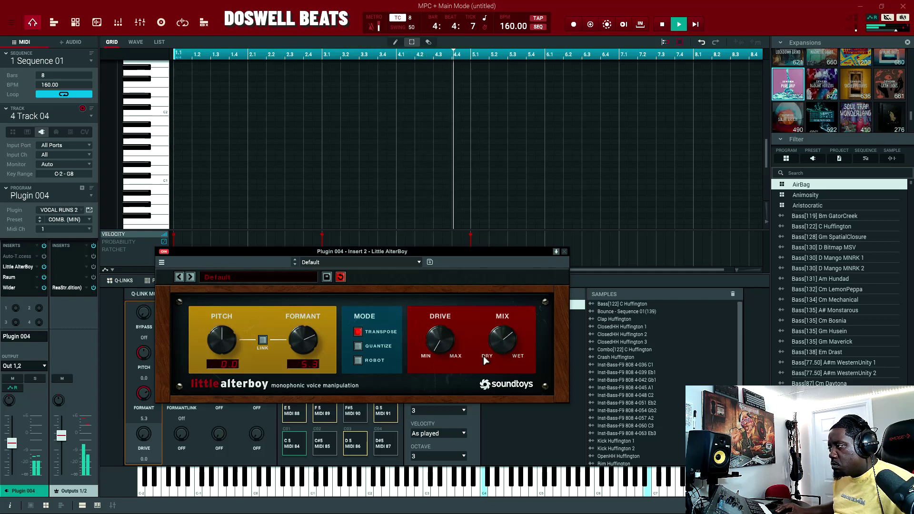
- Set the Little AlterBoy formant on Plugin 004 to 3.7 and close the effect
scroll(308, 347, down, 1)
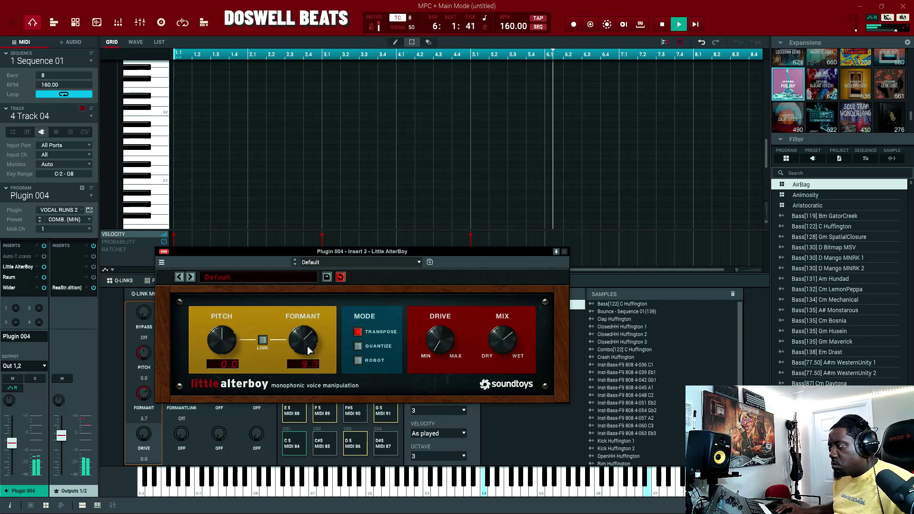
click(565, 252)
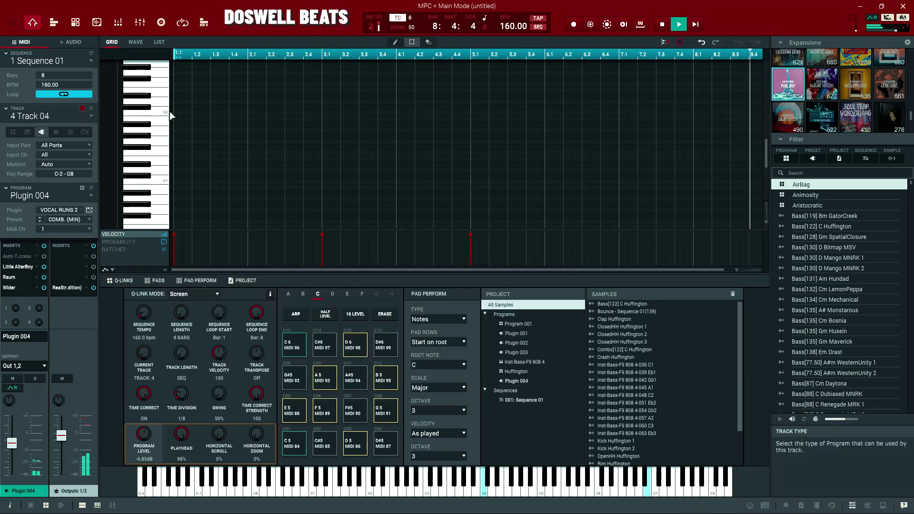
- Record an 808 pattern on Track 15 with Inst-Bass-F9 808 4 and set the time correct division to 16
click(678, 20)
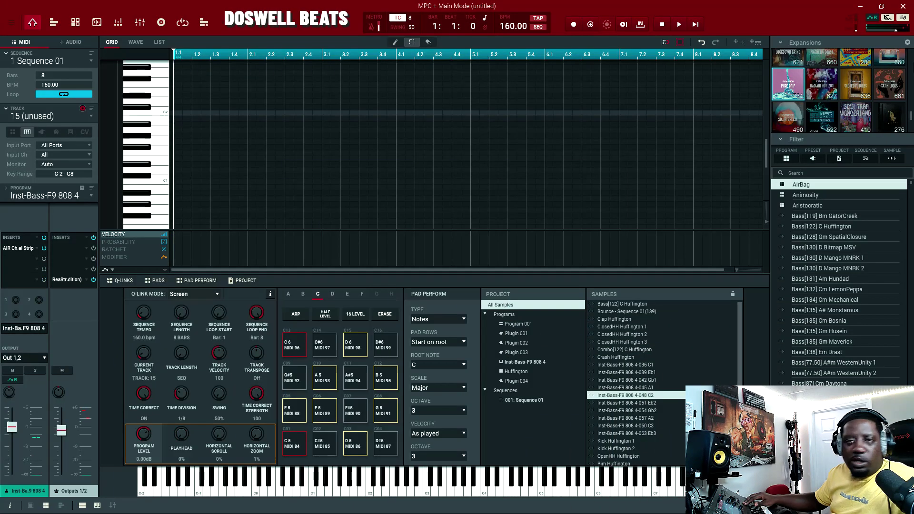
click(678, 23)
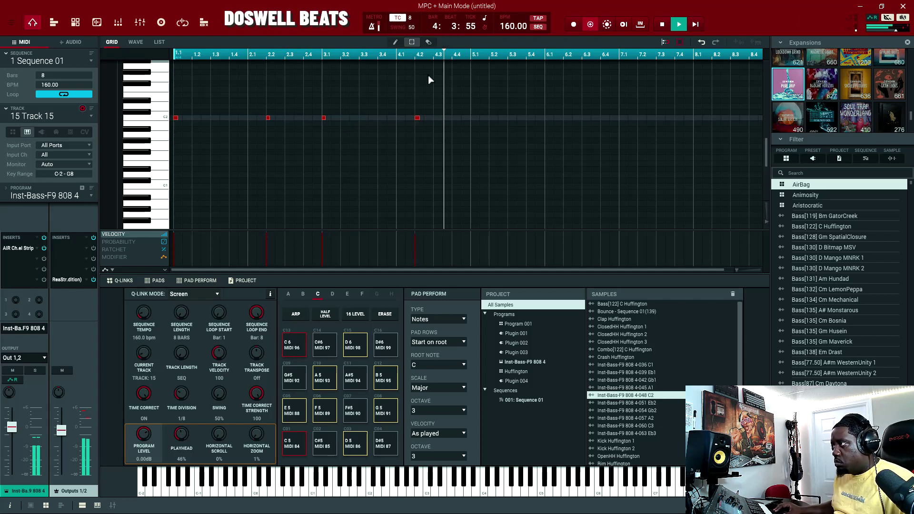
click(412, 19)
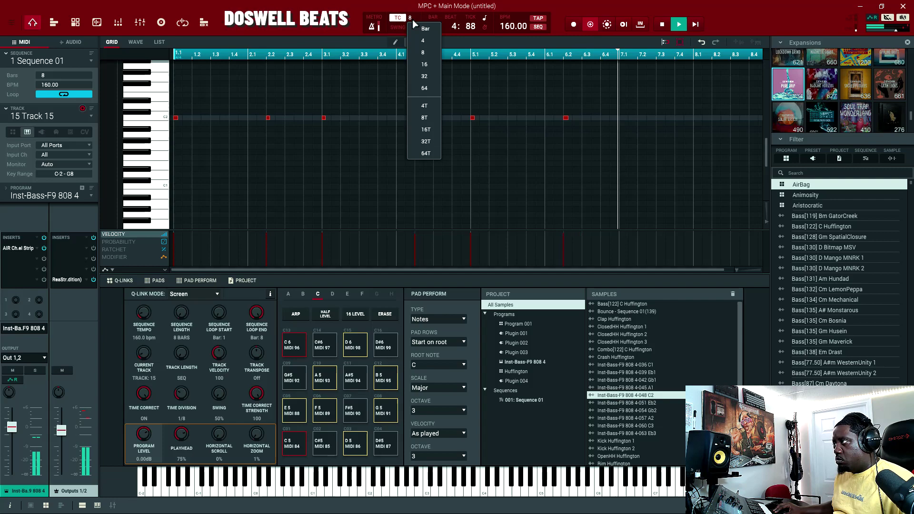
click(424, 67)
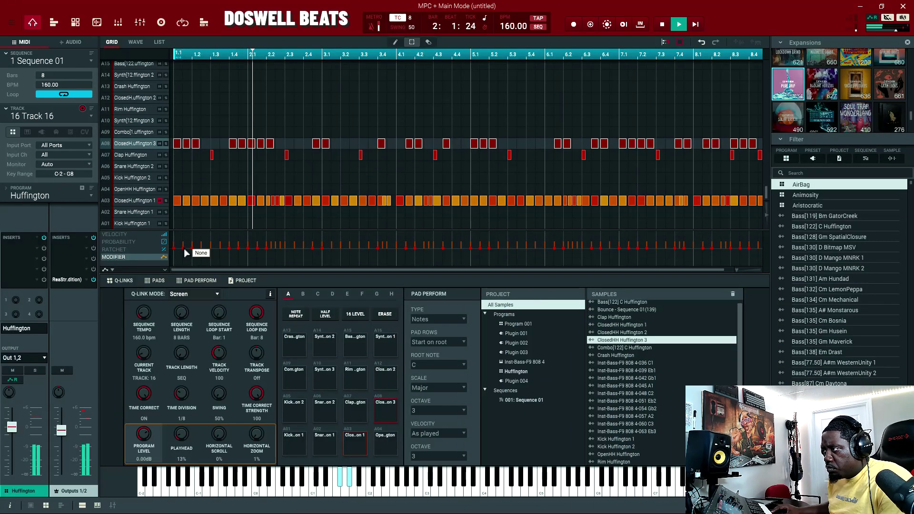
- Raise the modifier values of the selected ClosedHH Huffington 3 notes on Track 16 together
click(187, 253)
click(191, 261)
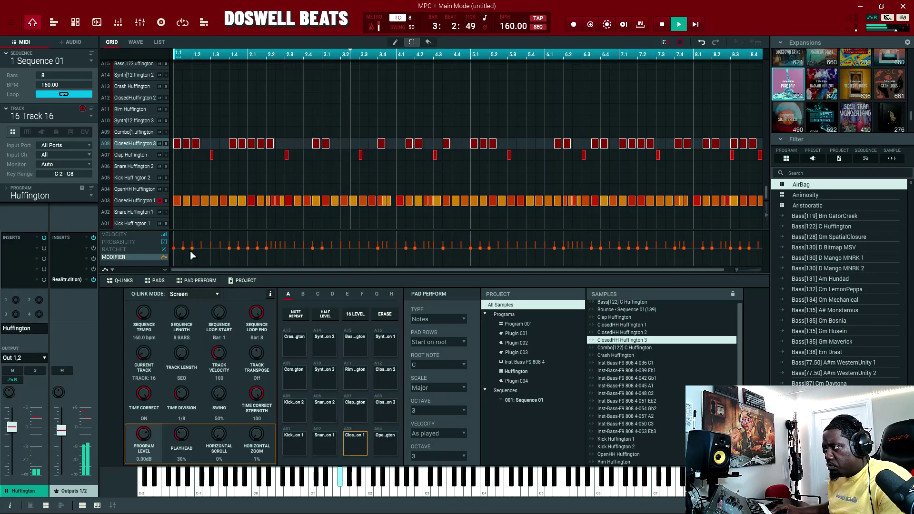
drag(194, 255, 197, 243)
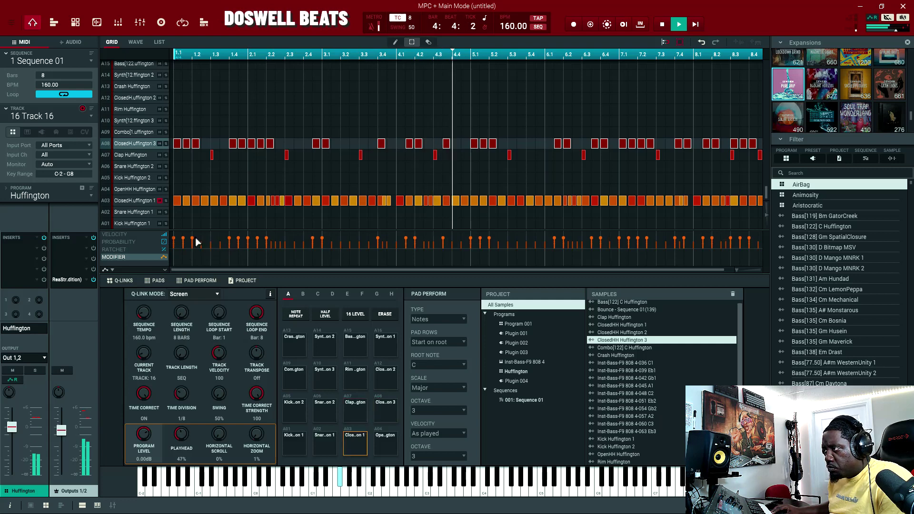
mouse_move(194, 242)
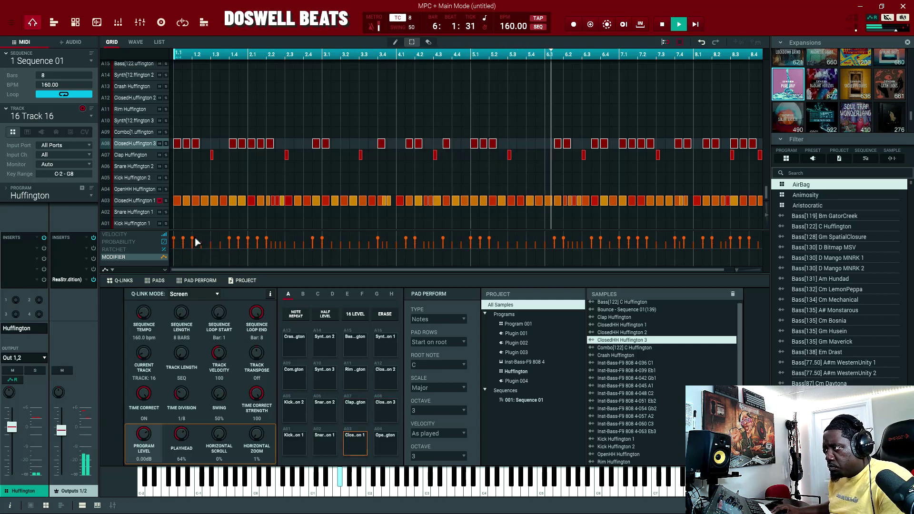
drag(196, 242, 200, 241)
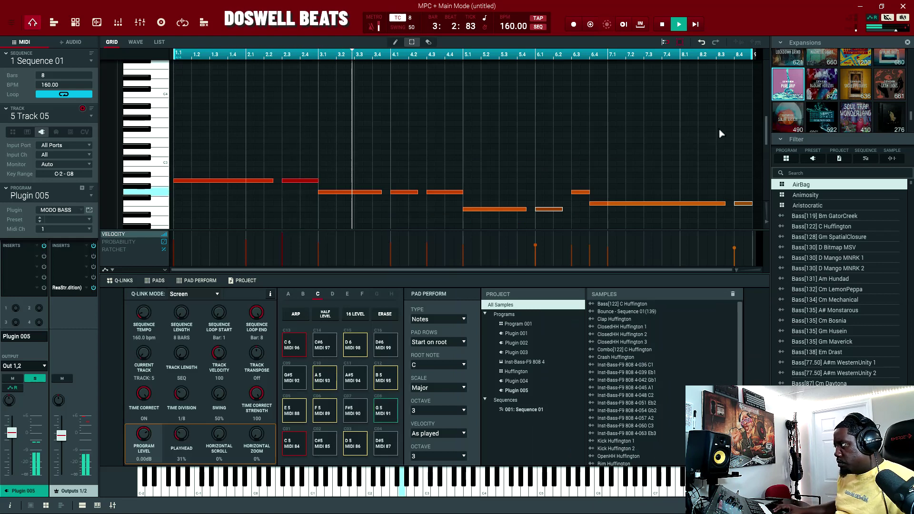
- Transpose all MODO BASS notes on Track 05 down one octave and lower the Plugin 005 level
drag(744, 132, 153, 224)
scroll(257, 188, up, 10)
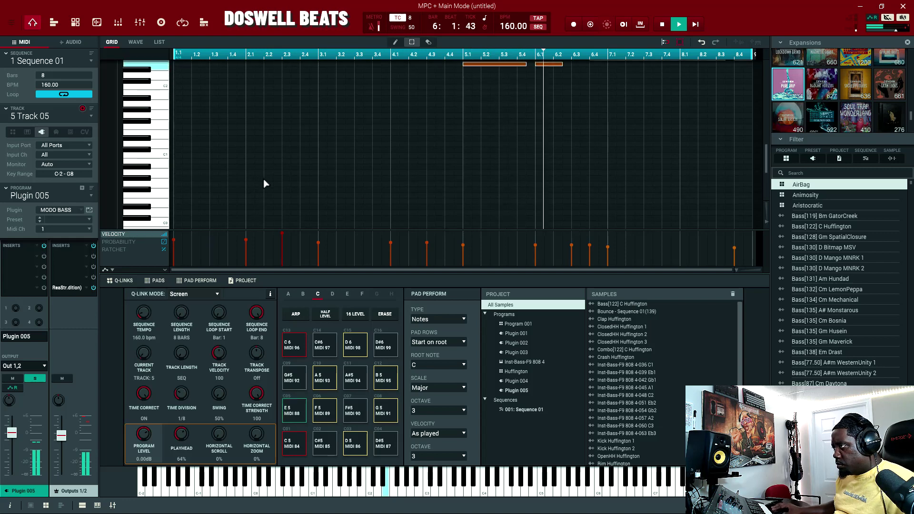
scroll(266, 184, up, 4)
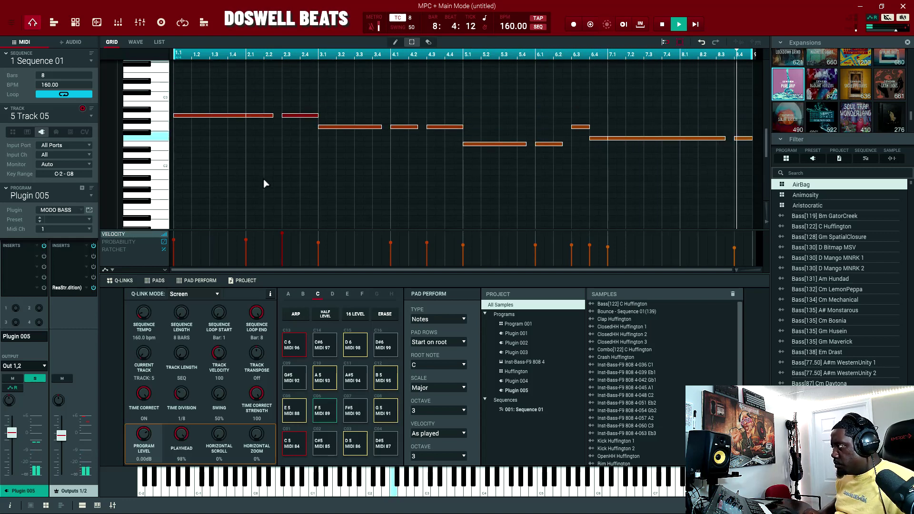
scroll(265, 184, up, 5)
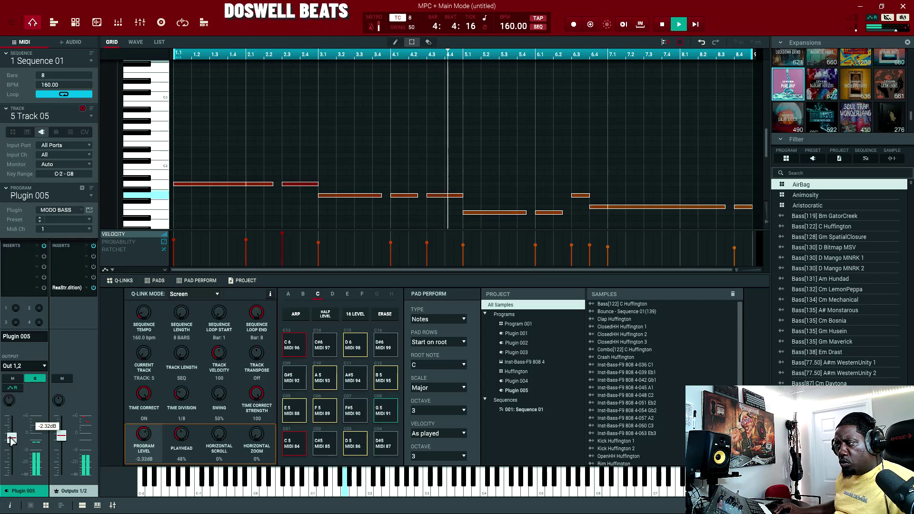
drag(12, 433, 11, 441)
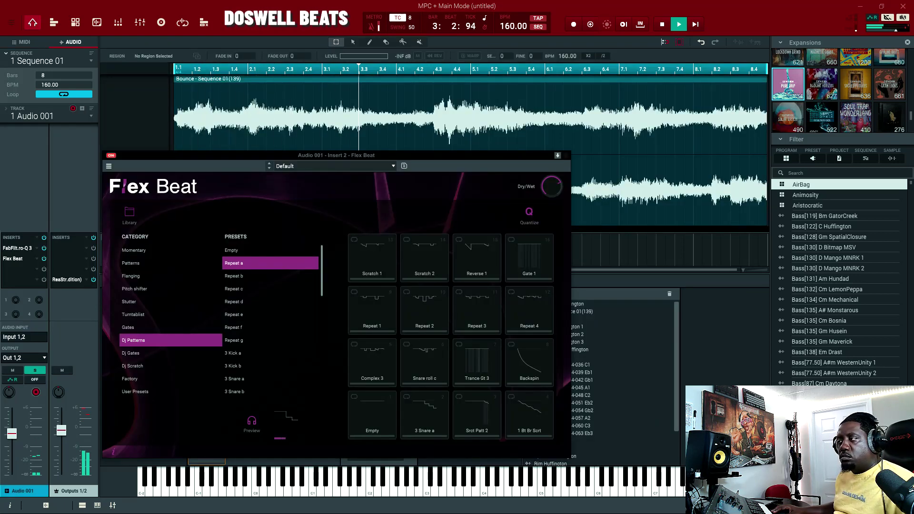
- Close the Flex Beat effect on Audio 001 and return to the MIDI notes of Track 05
click(558, 156)
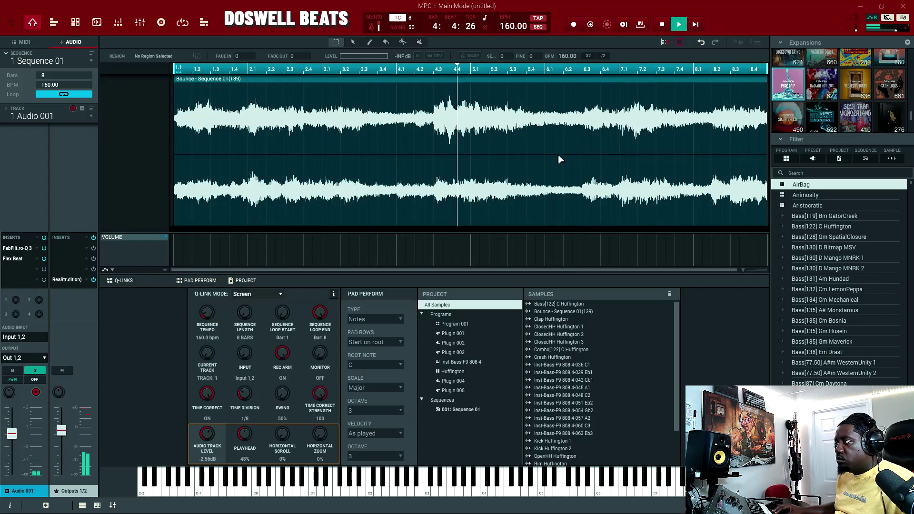
click(22, 44)
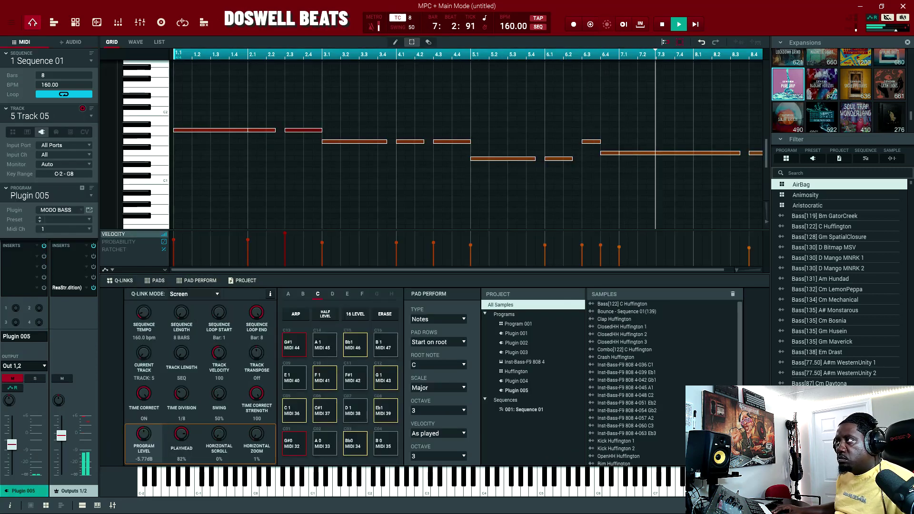